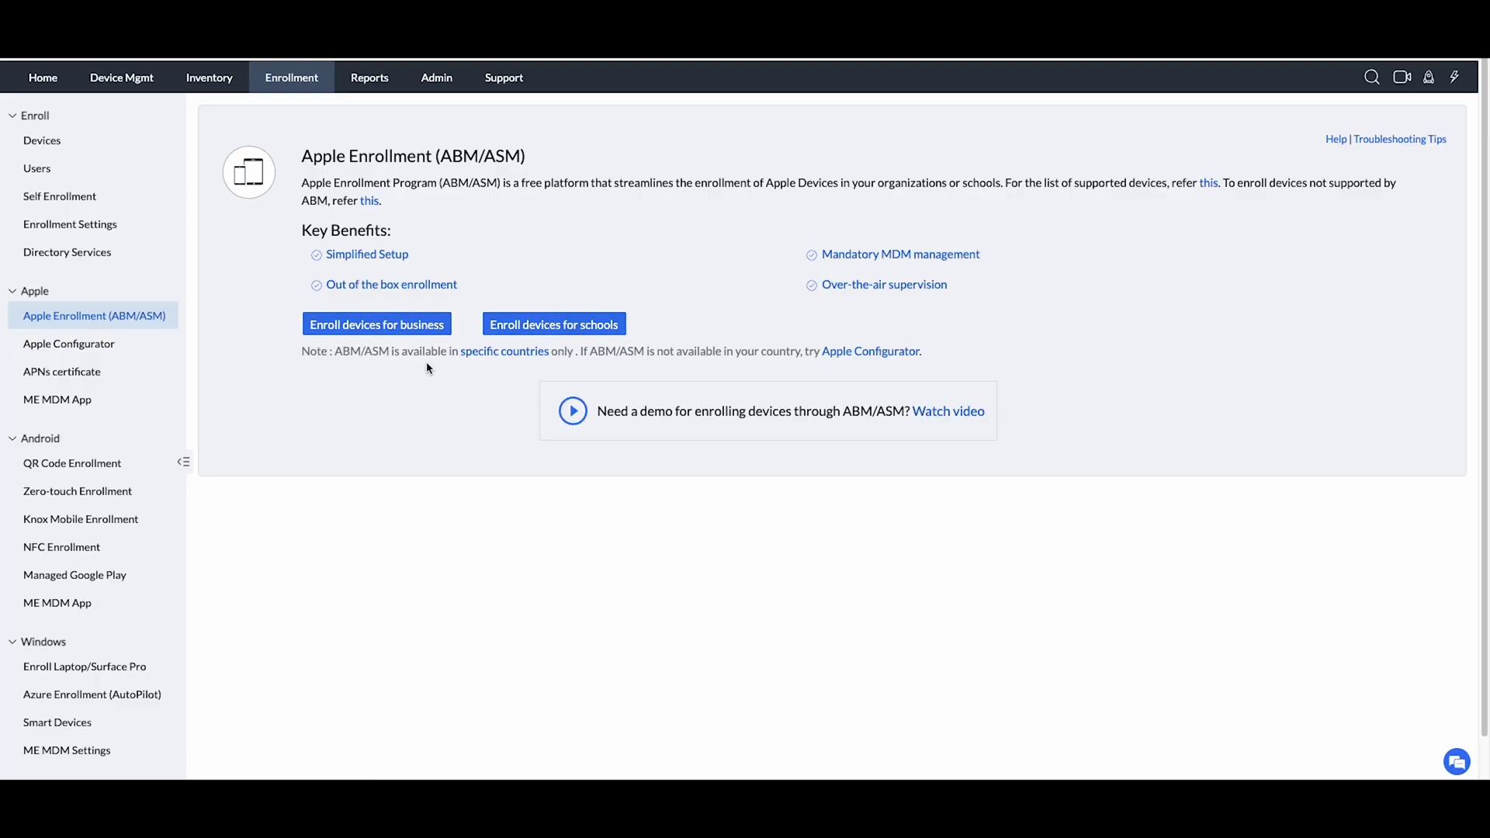
Begin enrolling business devices through ABM and download the MEMDMCertificate.pem public key.
left_click(357, 328)
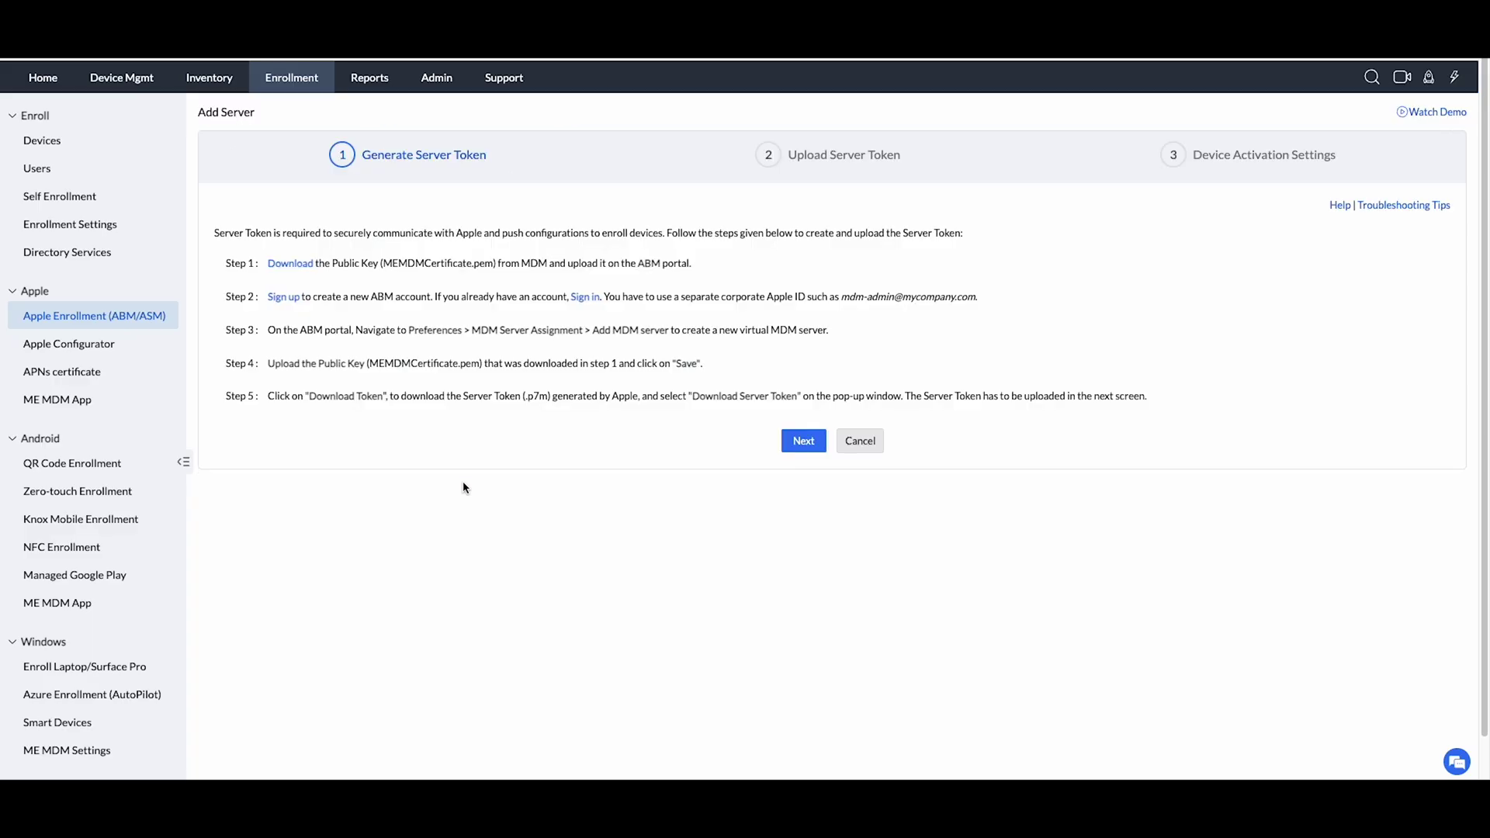
left_click(288, 265)
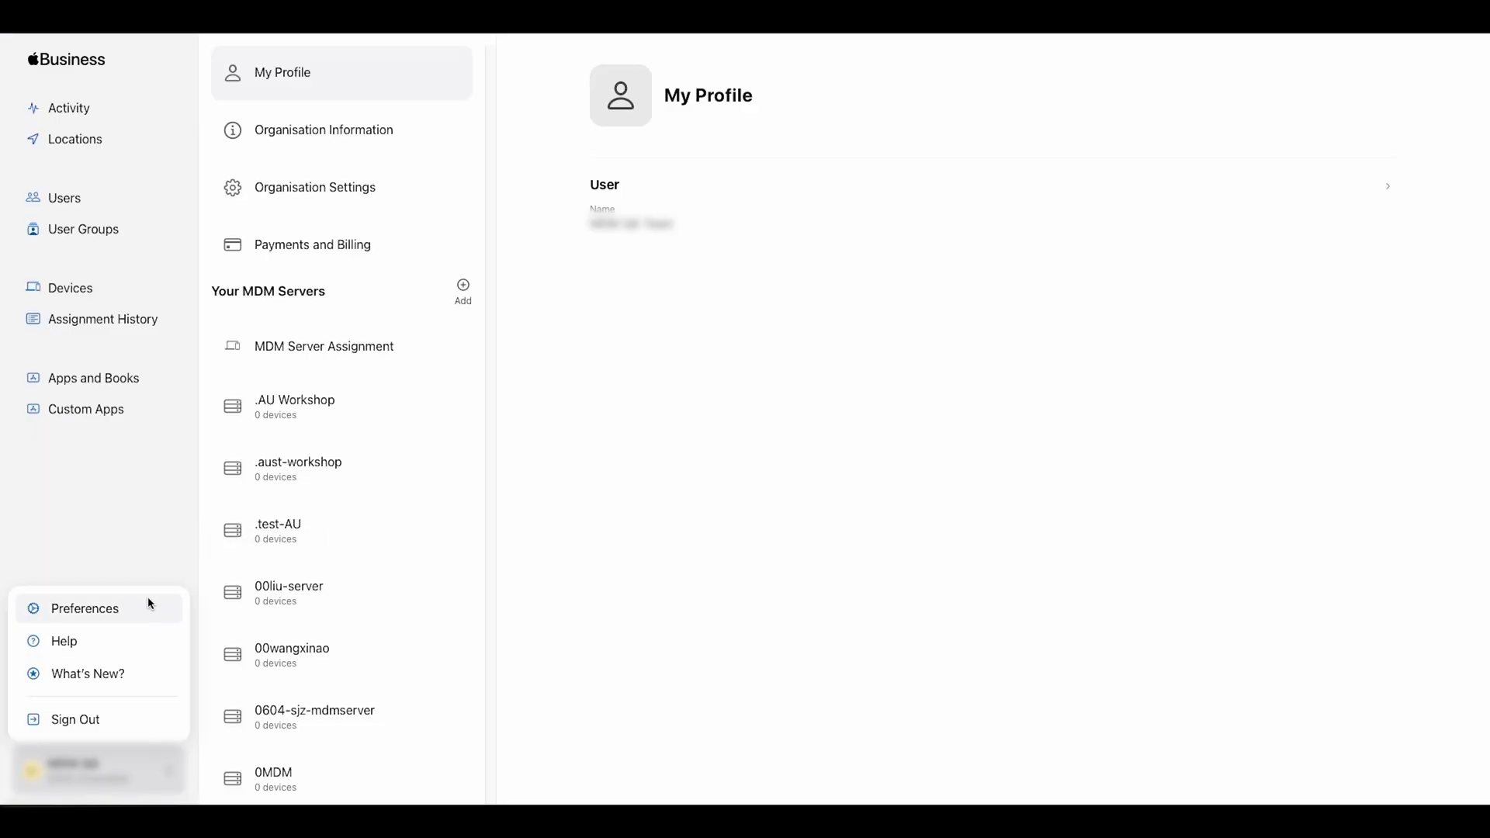
Add a new MDM server in Apple Business Manager named 'zylker it admin MDM Server1'.
left_click(463, 288)
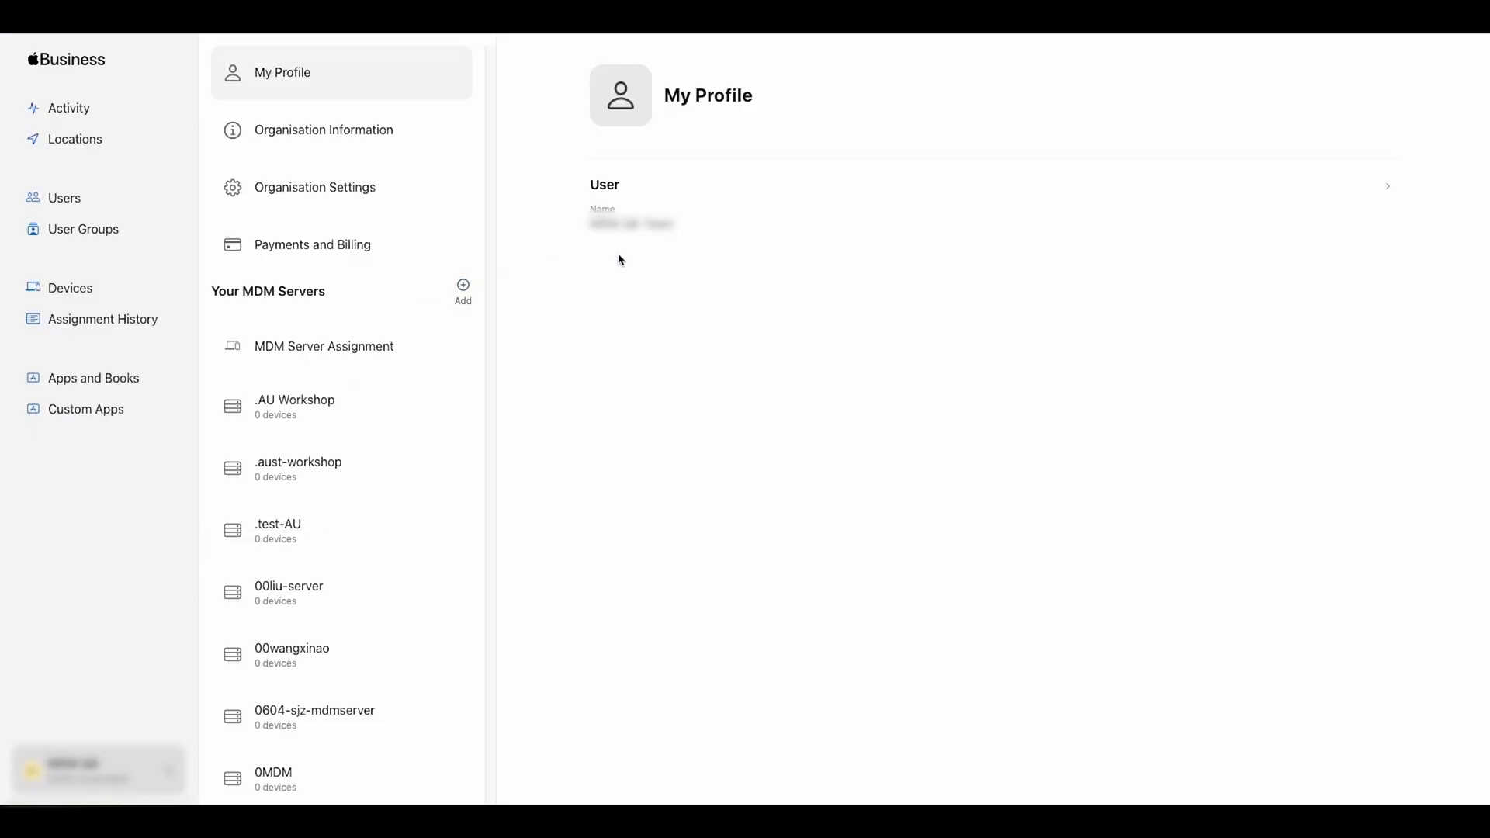
left_click(464, 291)
left_click_drag(653, 166, 609, 168)
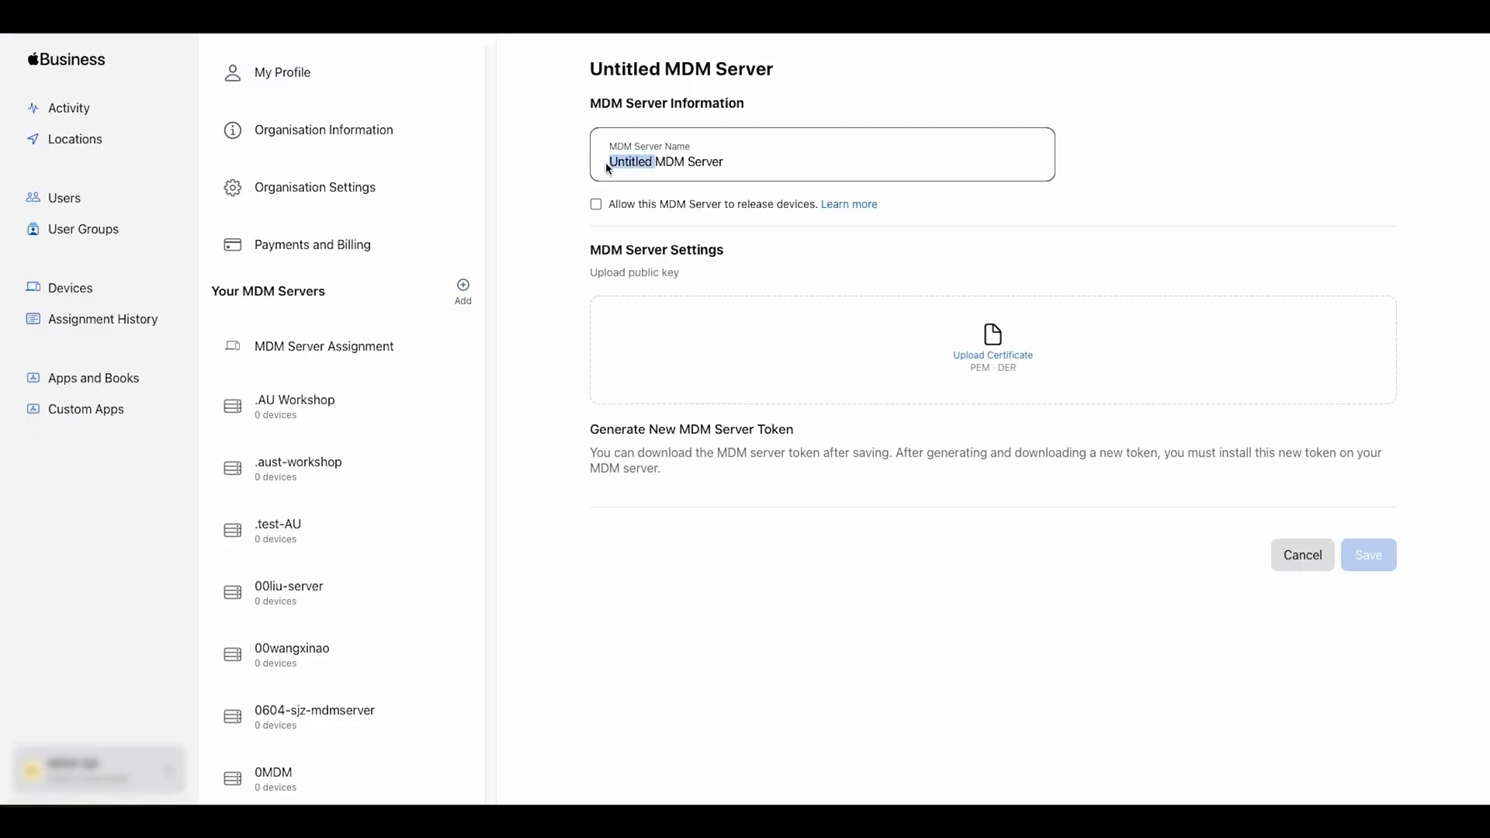
type("zylker it ad")
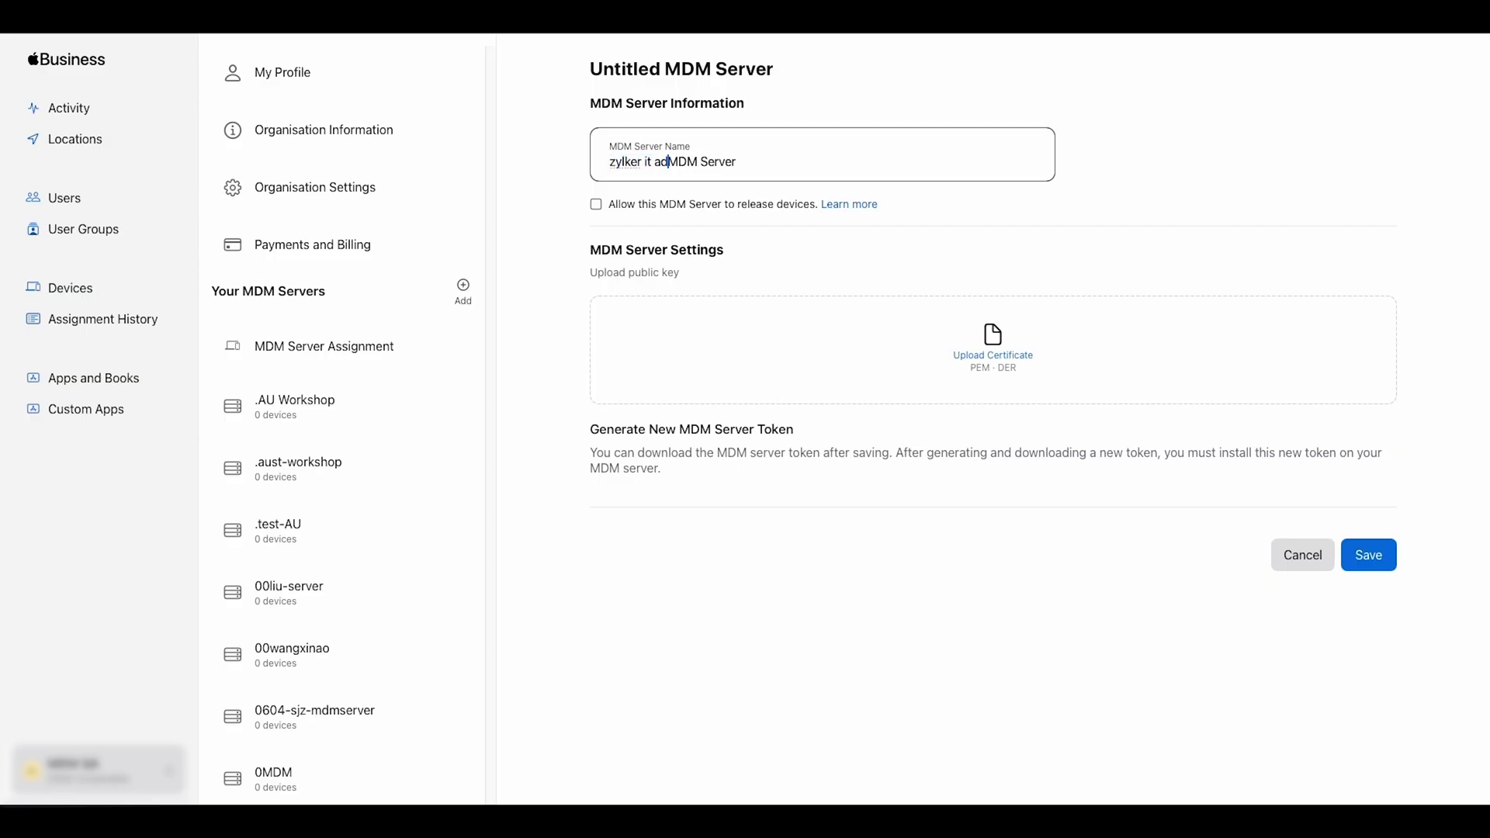
type("min")
left_click(768, 164)
type("1")
Upload MEMDMCertificate.pem as the server's public key and save the server.
left_click(991, 356)
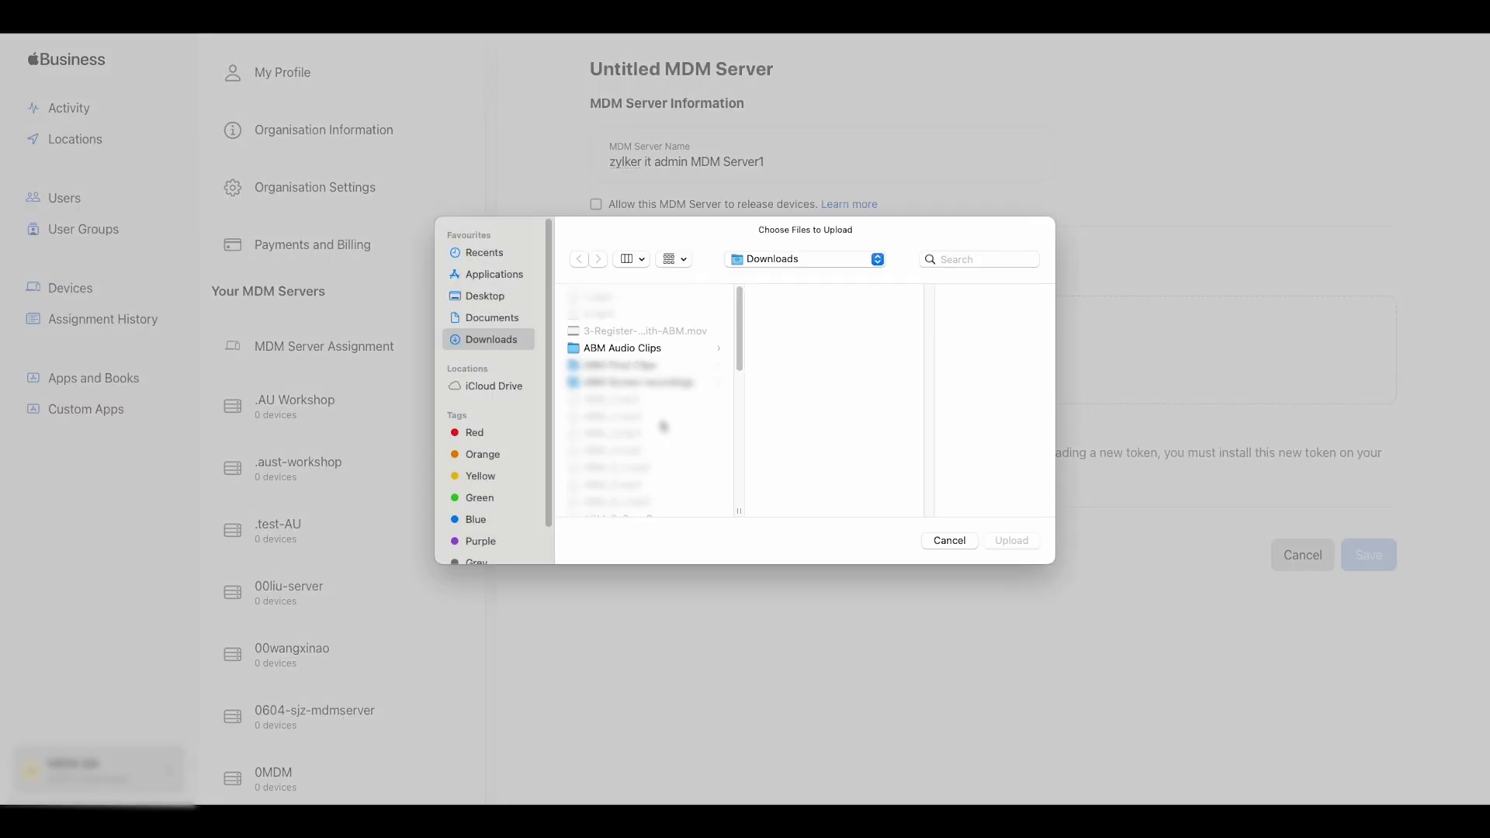
left_click(644, 347)
left_click(1012, 540)
key("Return")
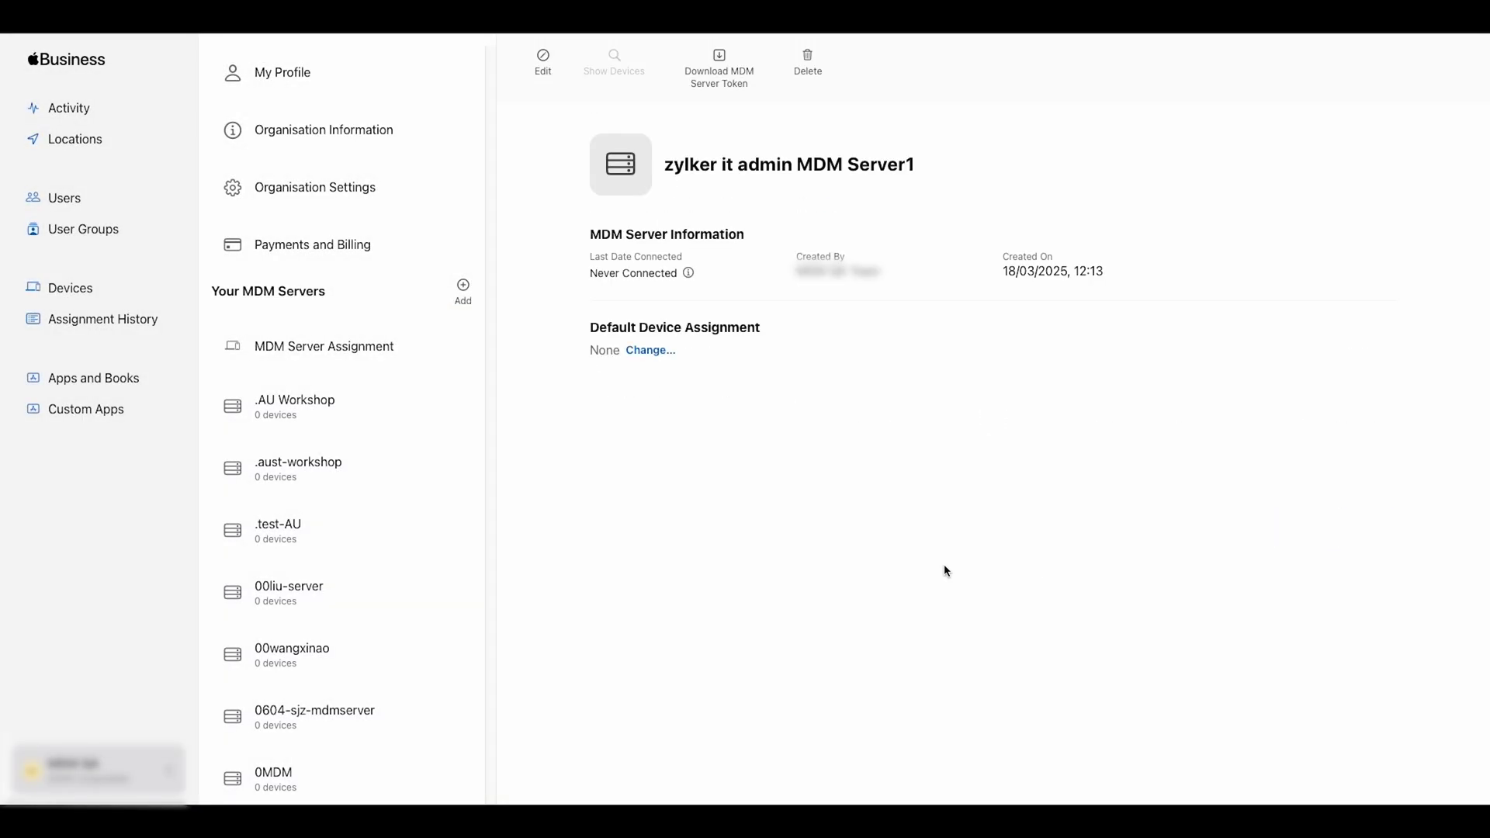
Download the new server's token despite the reset warning and continue to the upload step.
left_click(737, 74)
left_click(870, 476)
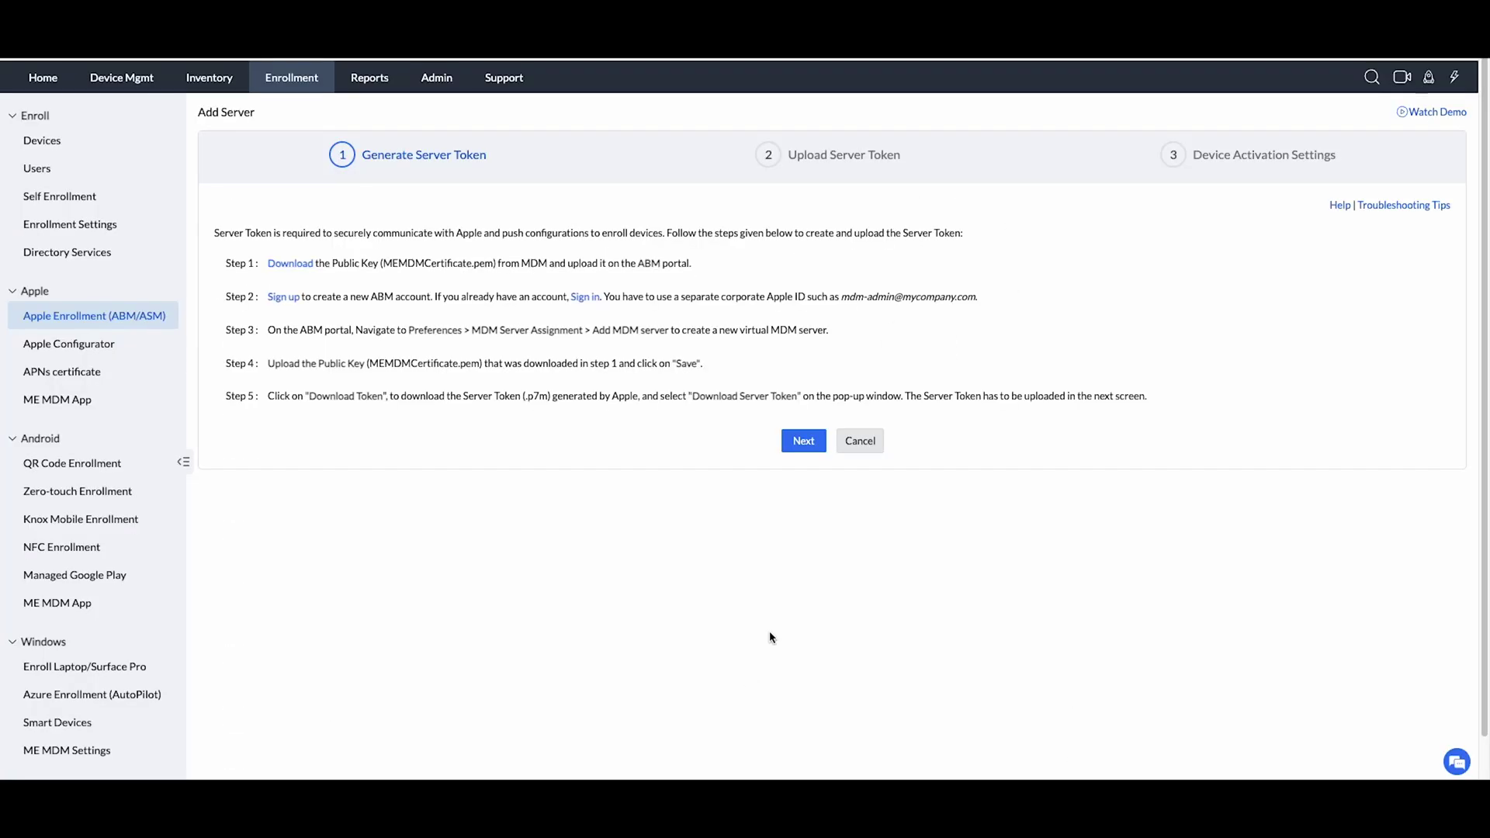
left_click(804, 441)
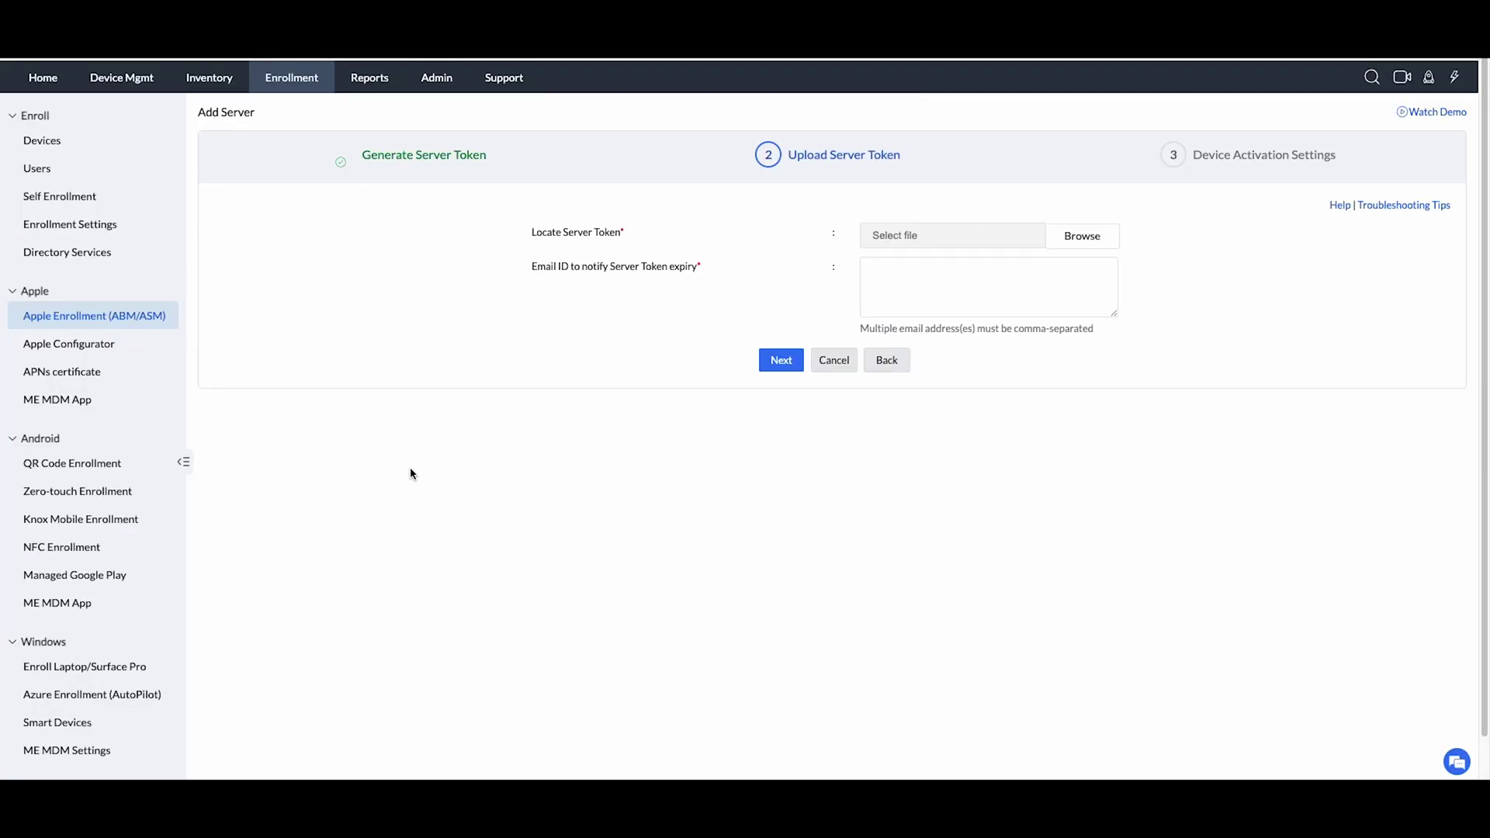
Upload the .p7m server token and enter two admin e-mail addresses for expiry notices.
left_click(1087, 237)
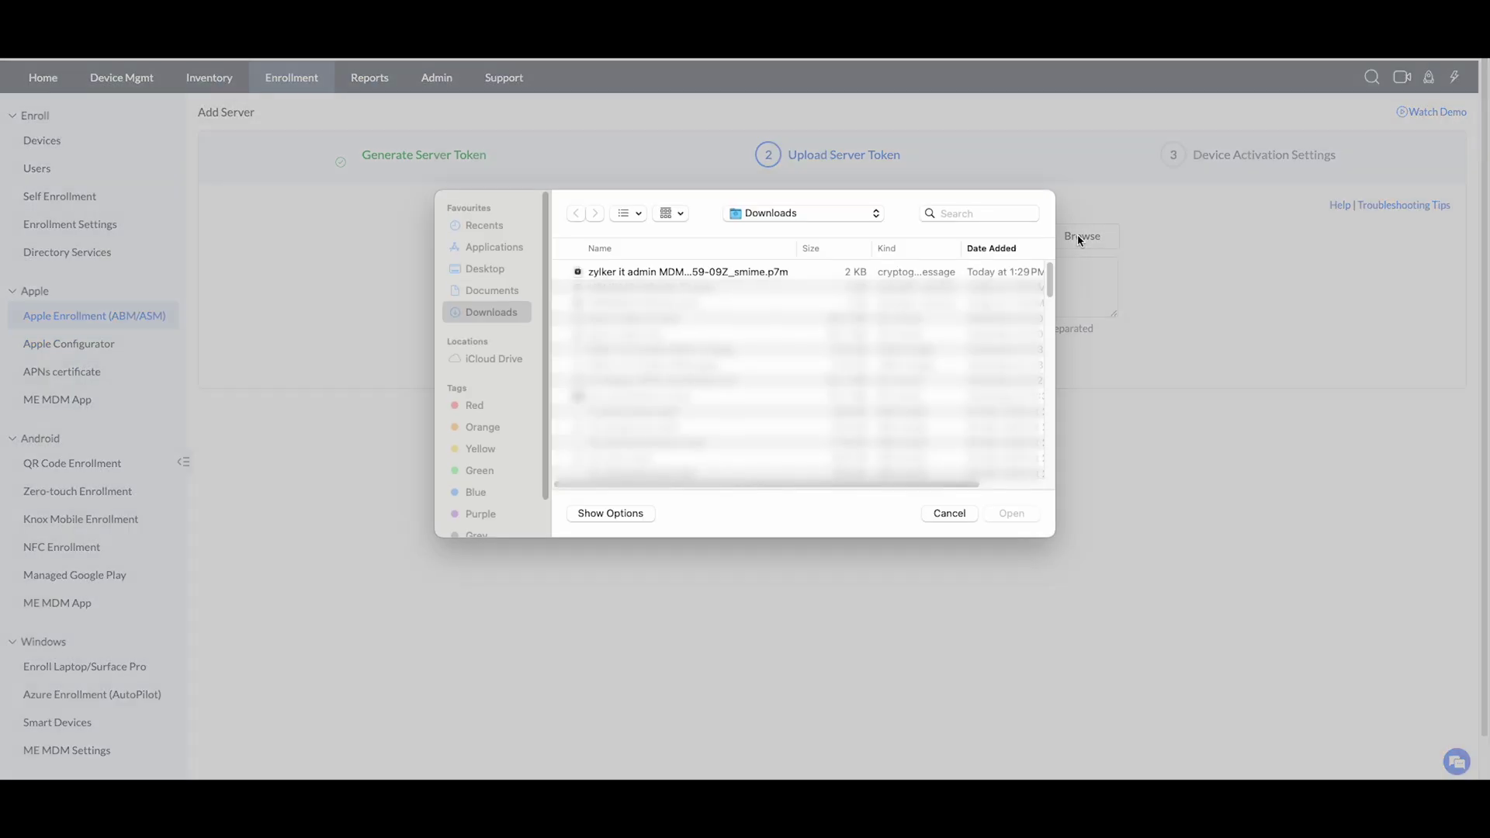
left_click(753, 273)
left_click(1012, 513)
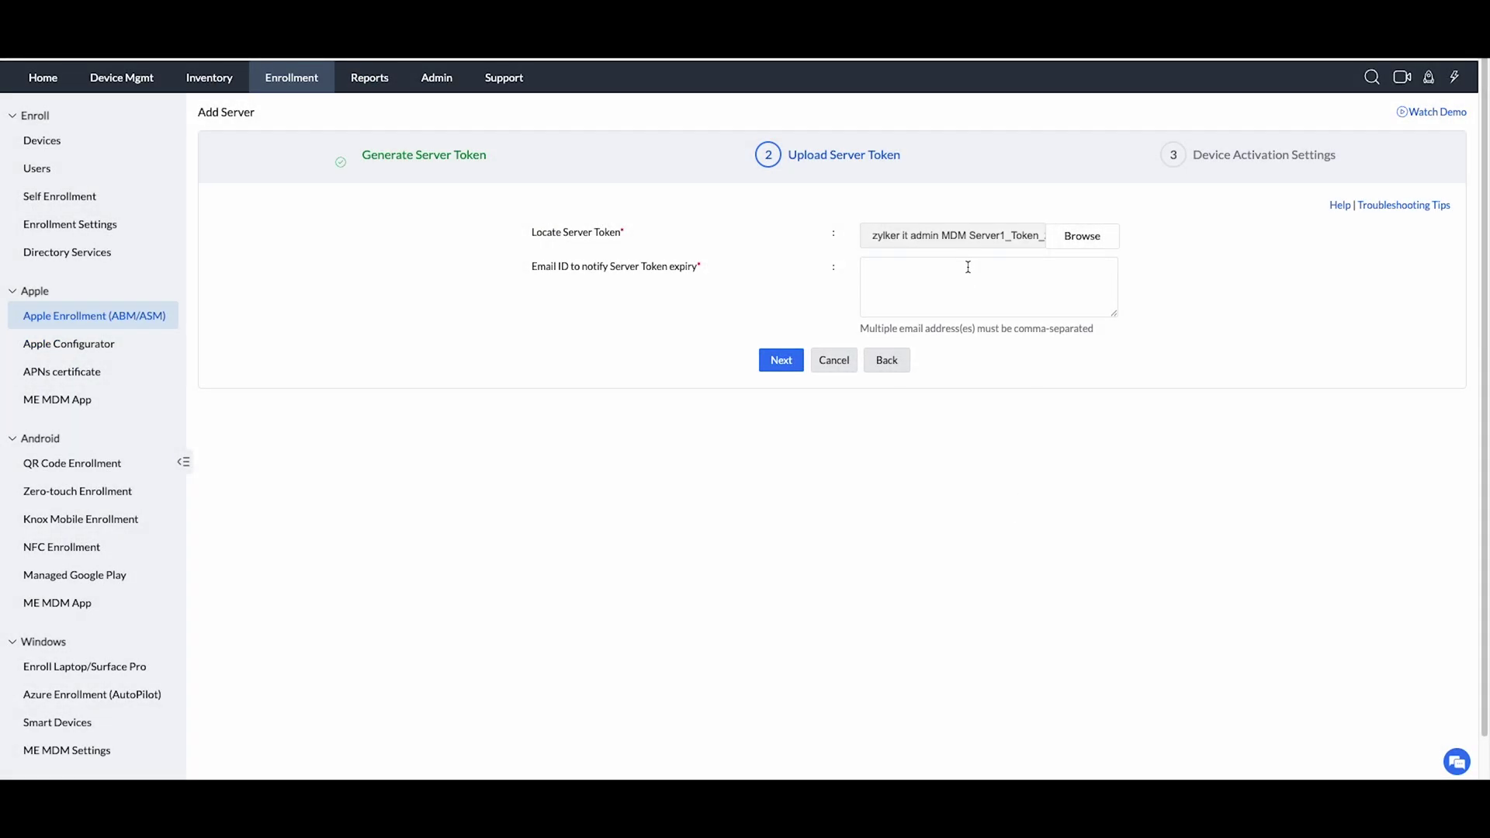
left_click(967, 270)
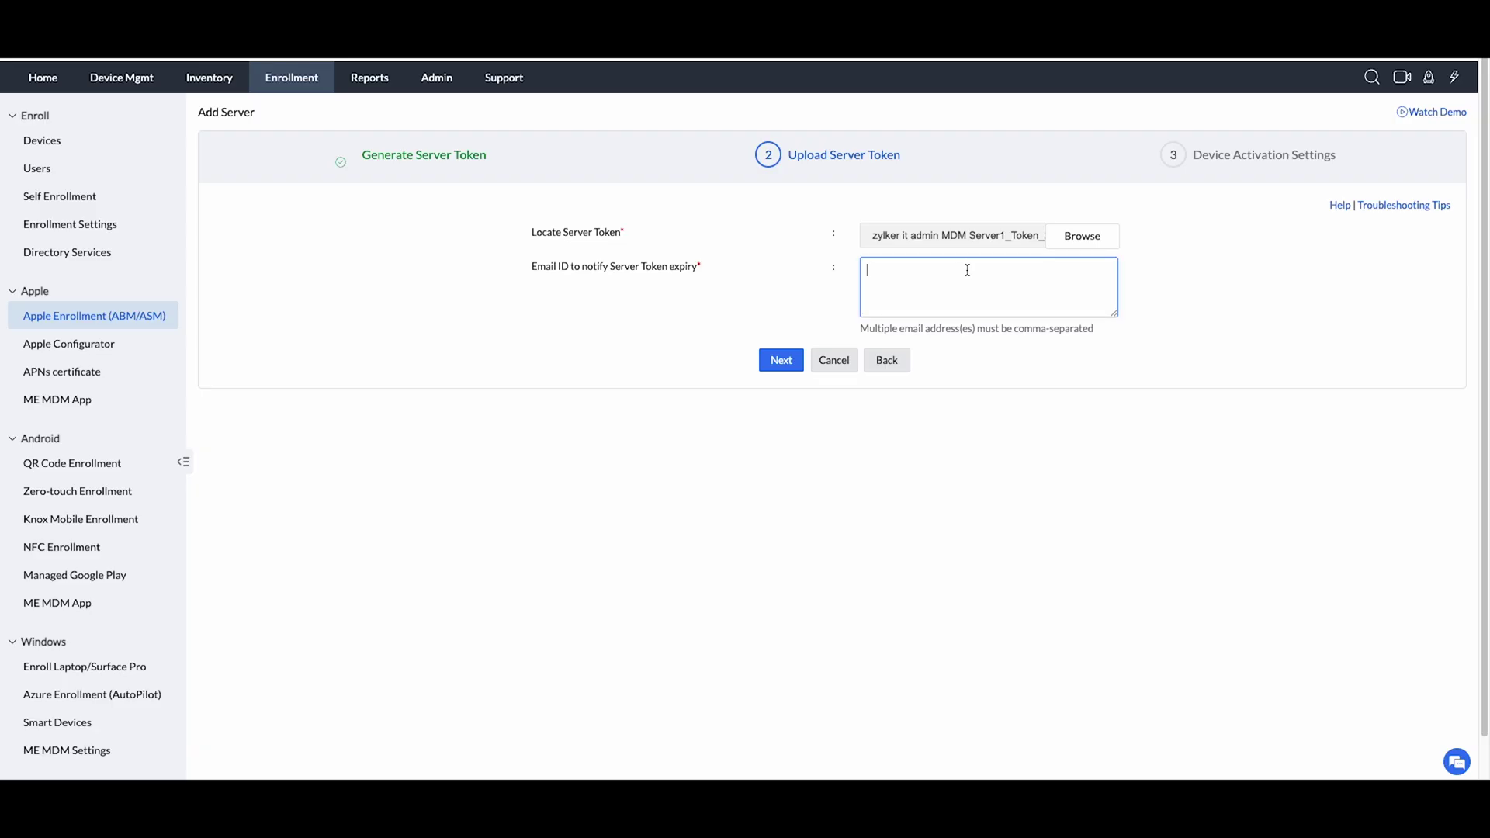
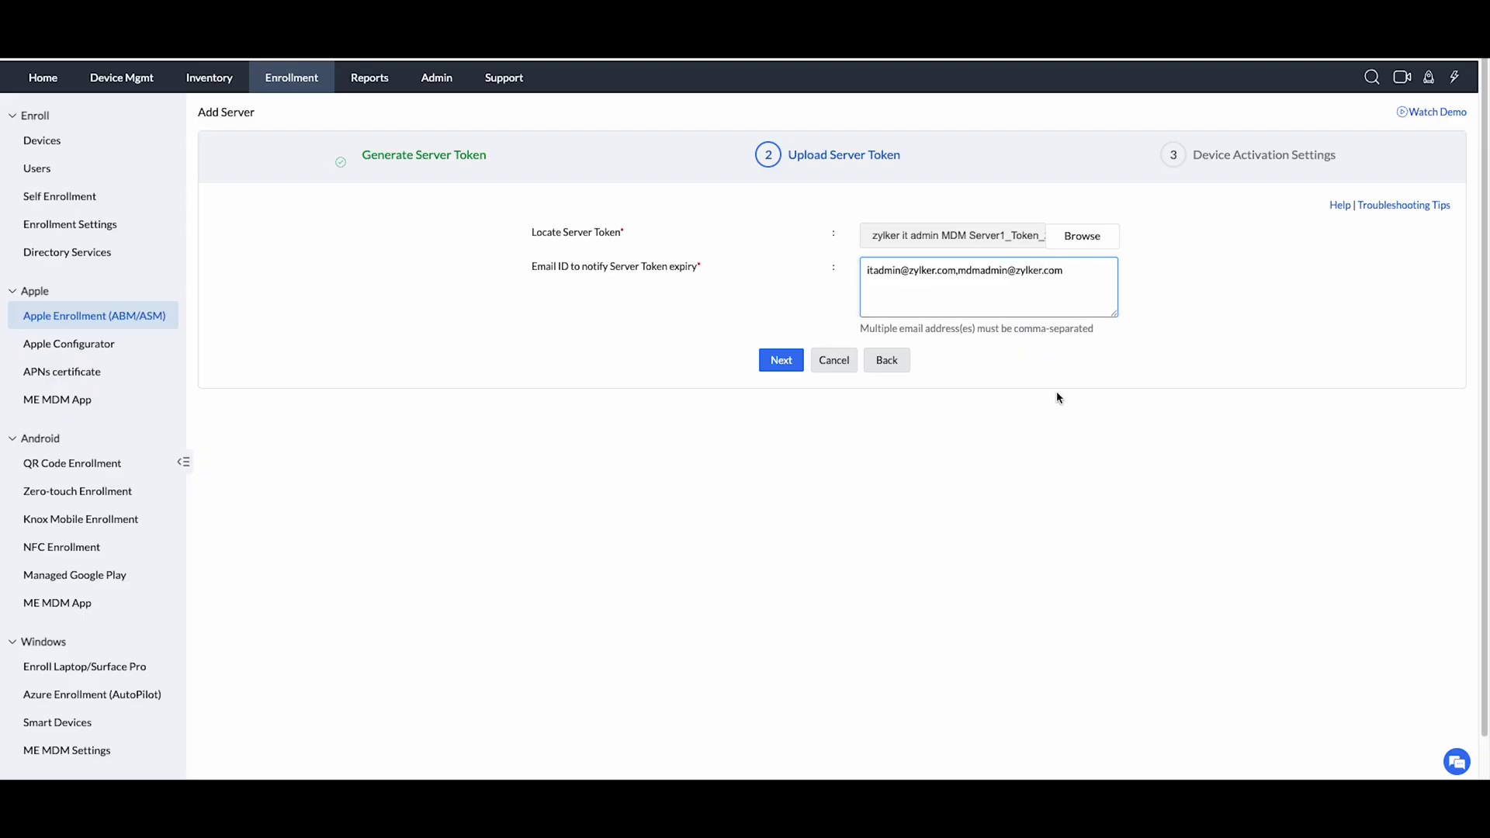
left_click(782, 363)
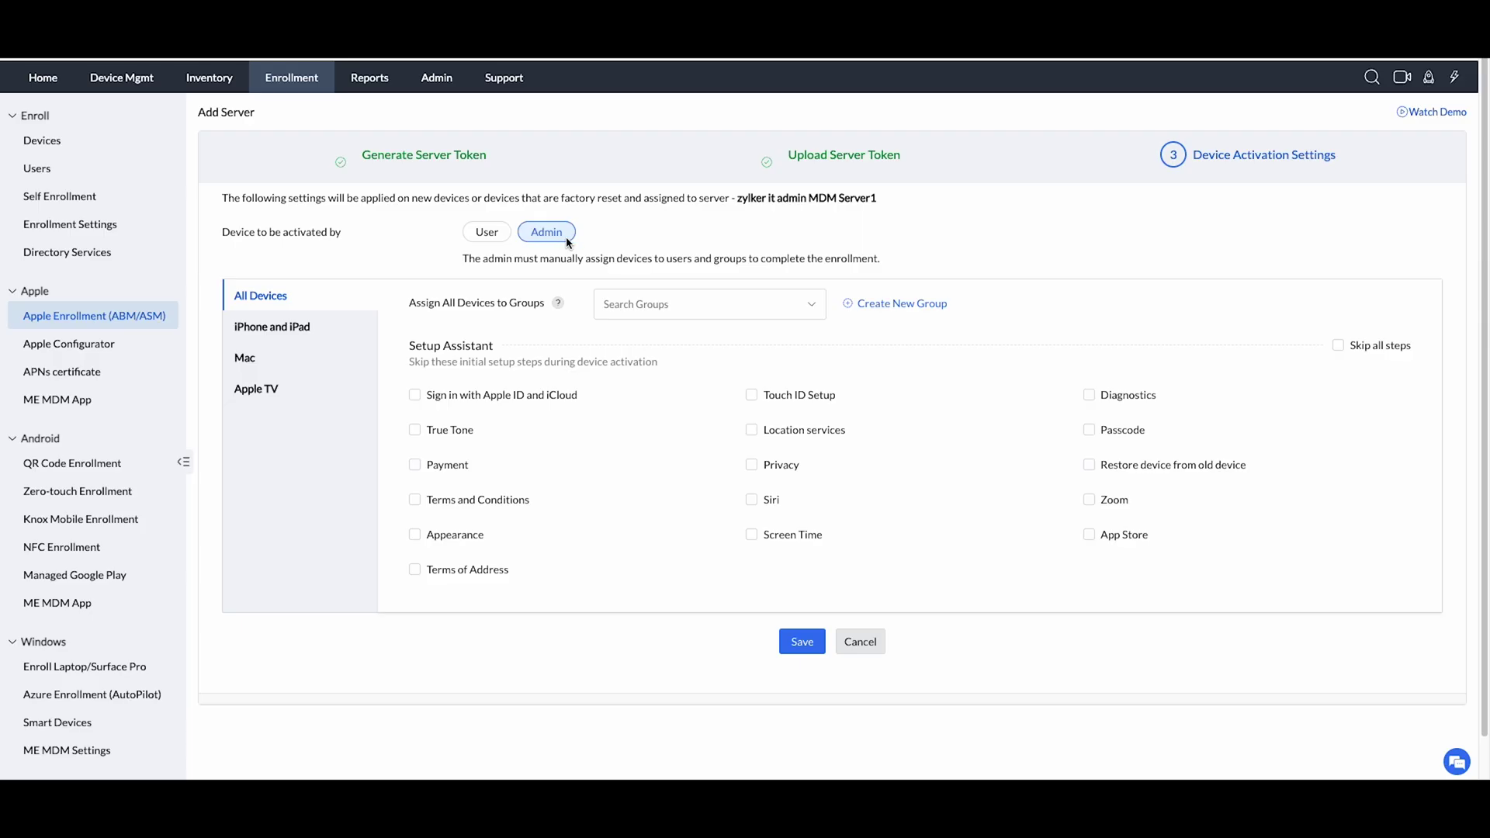
Assign all devices to the all_apple_devices group.
left_click(782, 306)
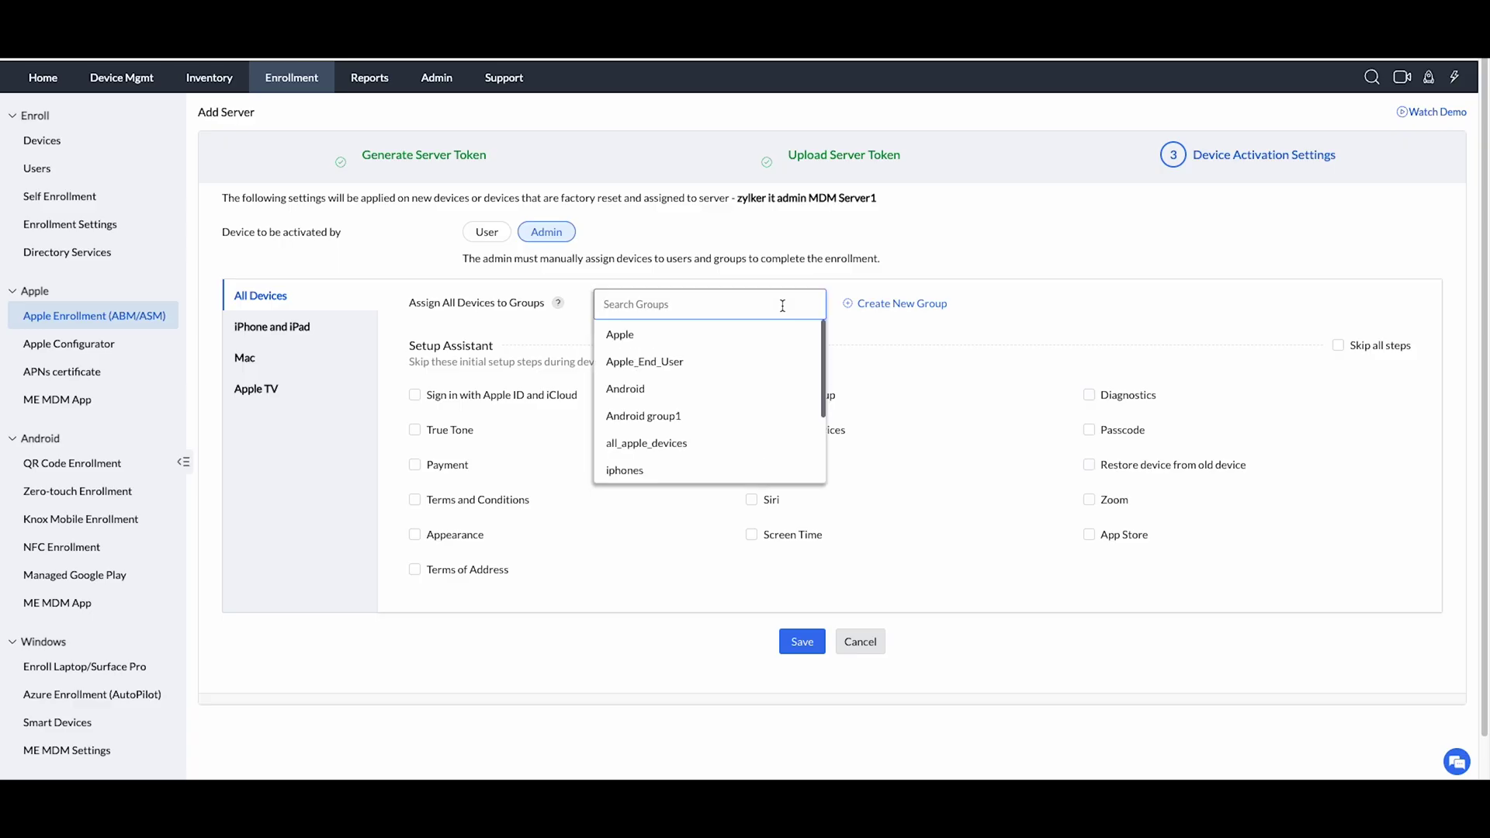
left_click(729, 443)
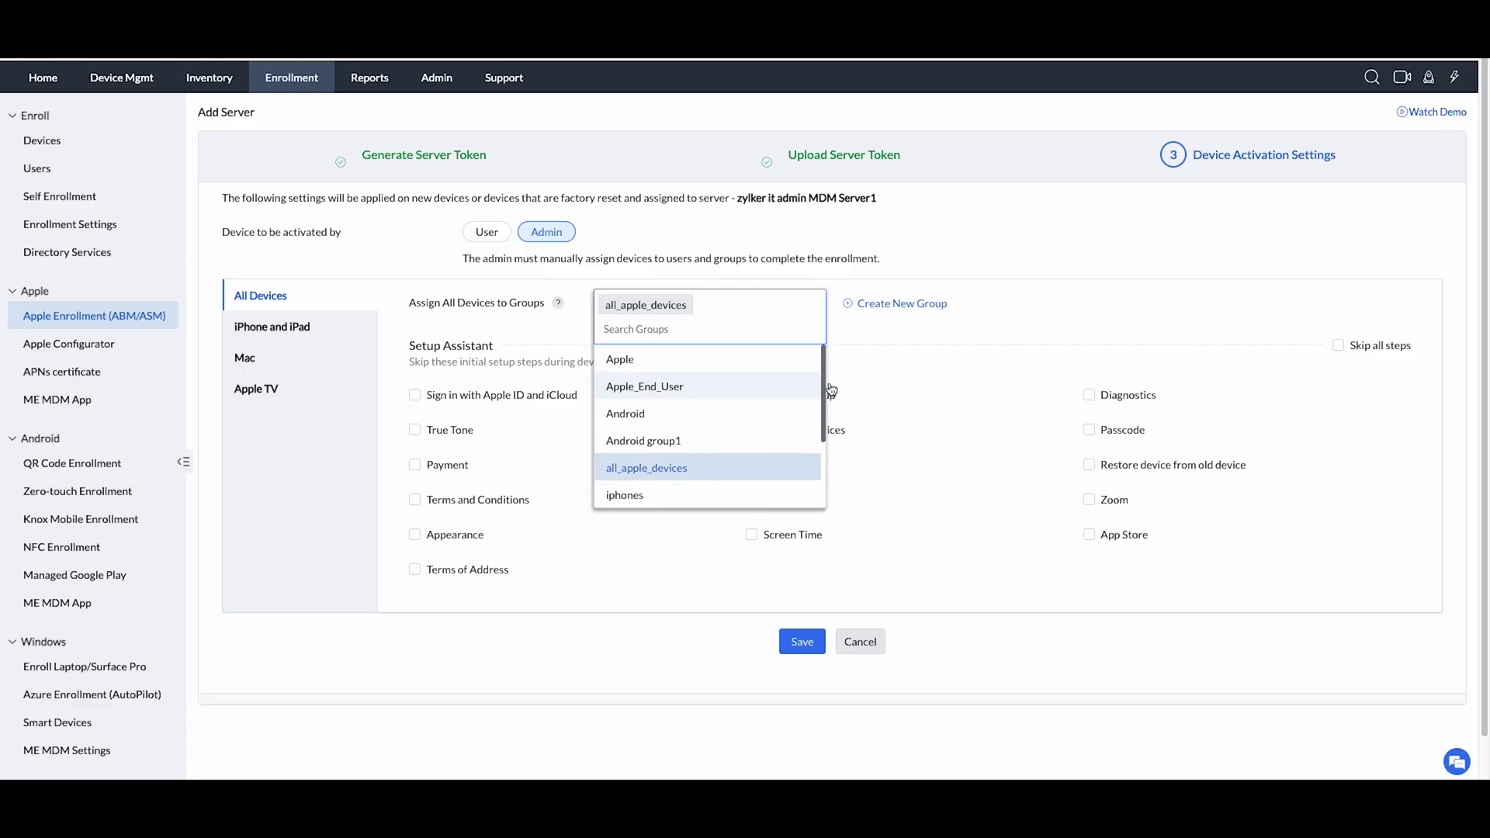
left_click(925, 334)
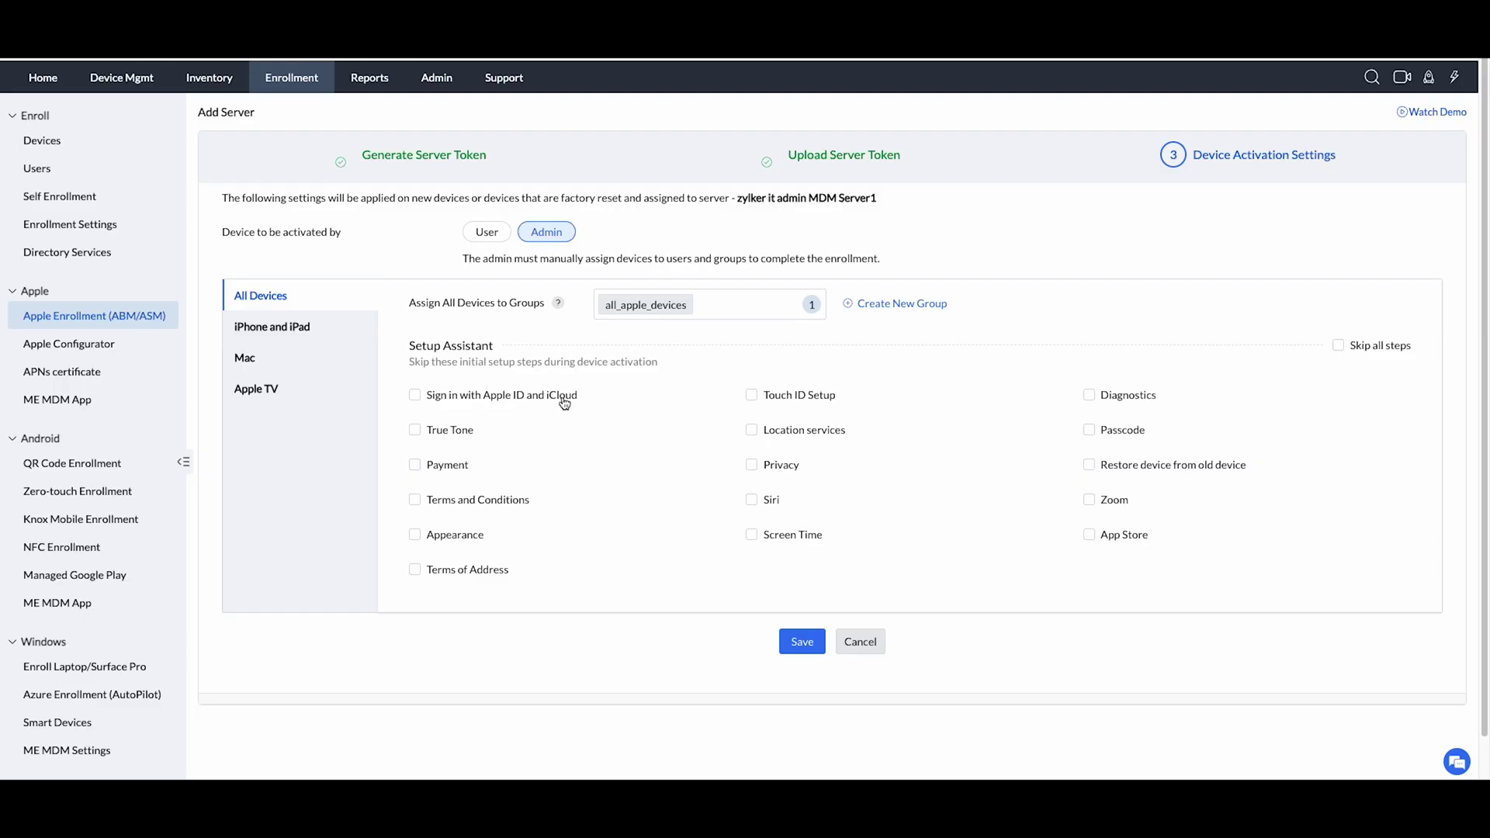
Skip Apple ID, Payment, True Tone, Appearance, Terms of Address, Diagnostics, Zoom and Location services.
left_click(564, 403)
left_click(450, 466)
left_click(460, 431)
left_click(465, 537)
left_click(481, 569)
left_click(1101, 395)
left_click(1110, 501)
left_click(776, 431)
On the iPhone and iPad tab, assign iPhones to the iphones group.
left_click(323, 332)
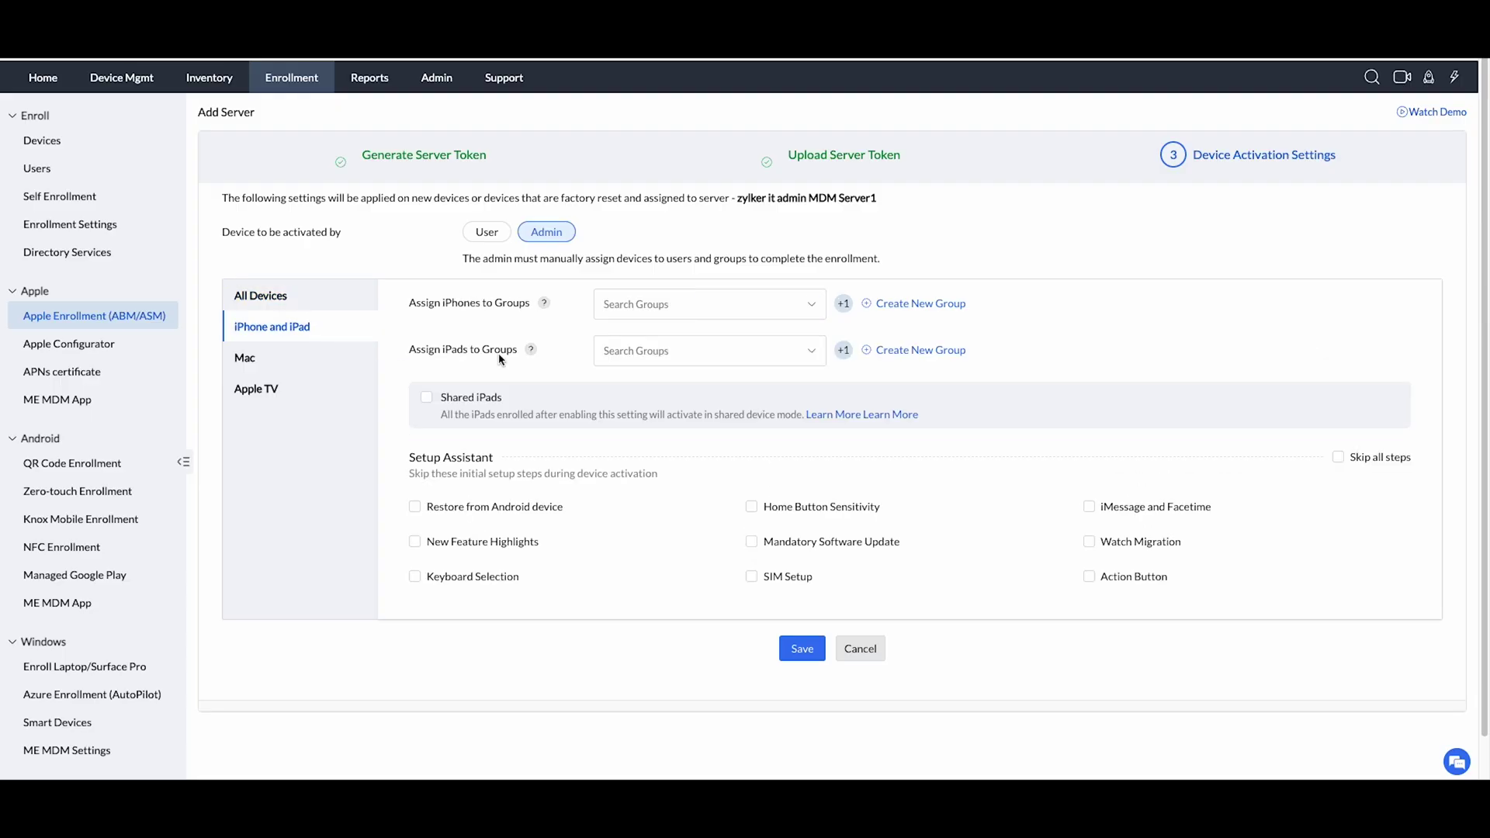
left_click(688, 306)
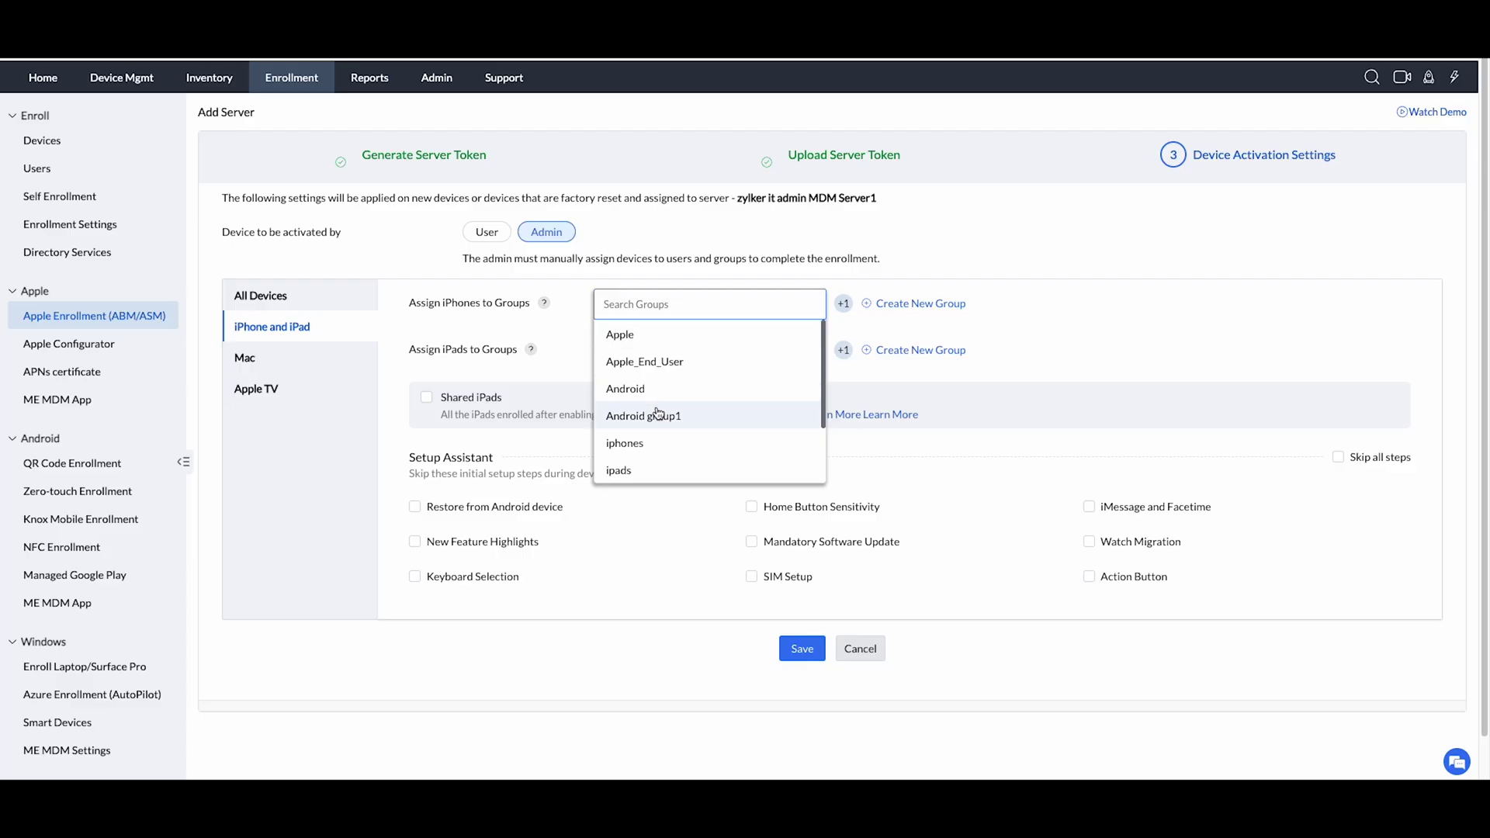
left_click(626, 442)
left_click(556, 359)
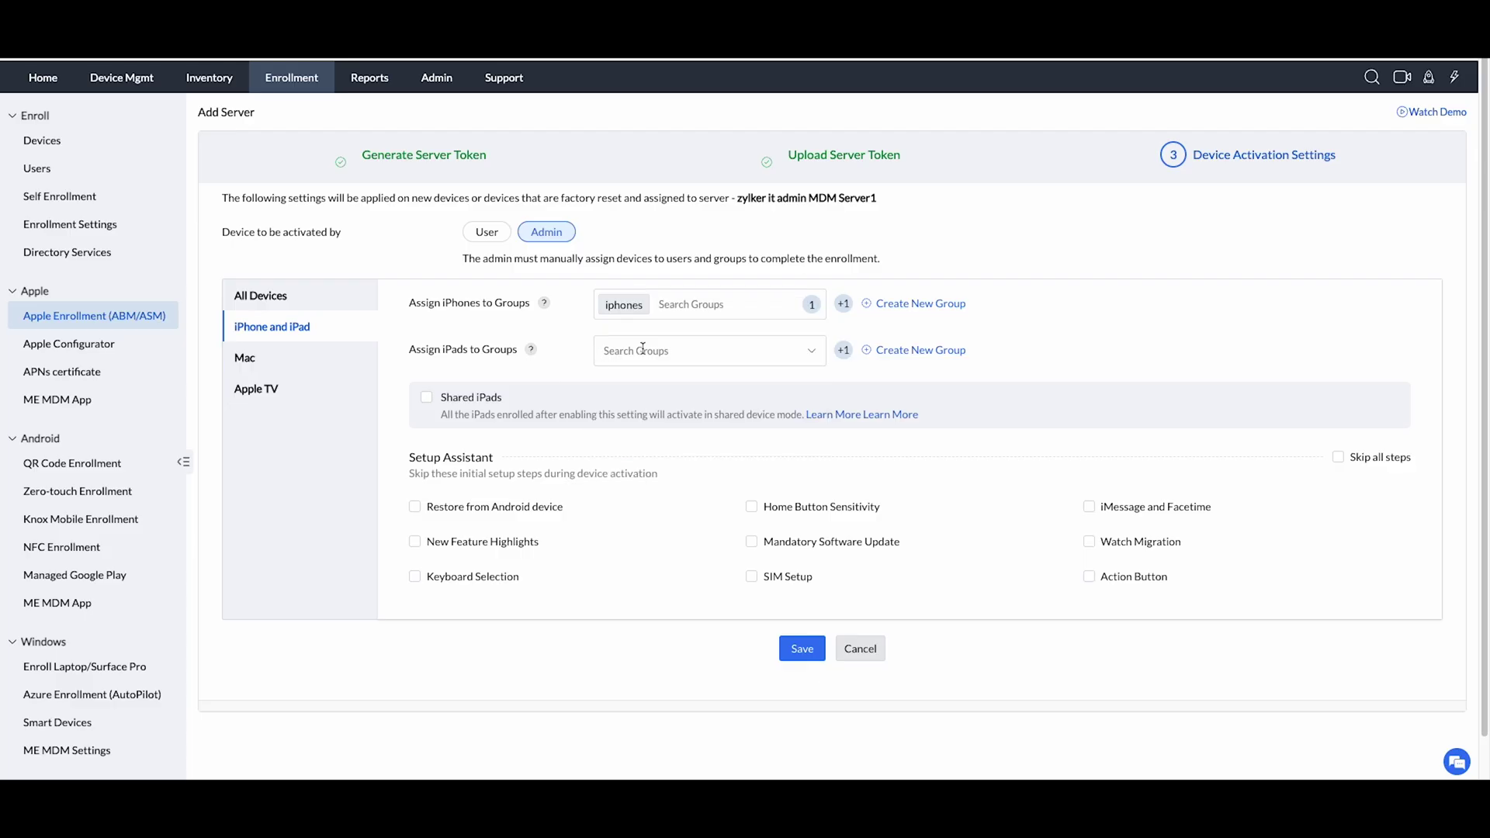
Put iPads in shared_ipads with Shared iPads on; skip Restore from Android and New Feature Highlights.
left_click(652, 349)
left_click(654, 376)
left_click(468, 385)
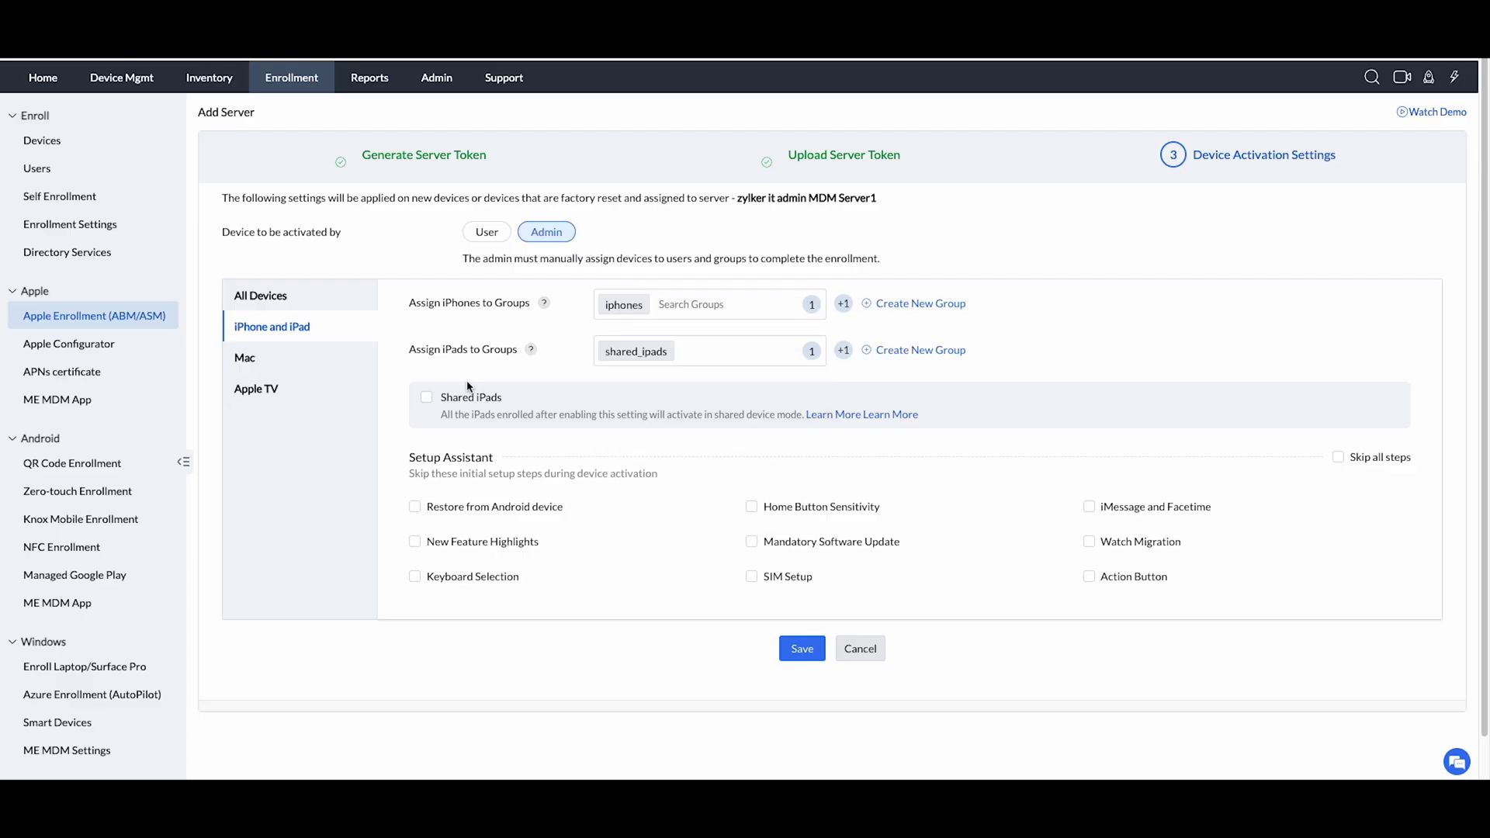
left_click(427, 396)
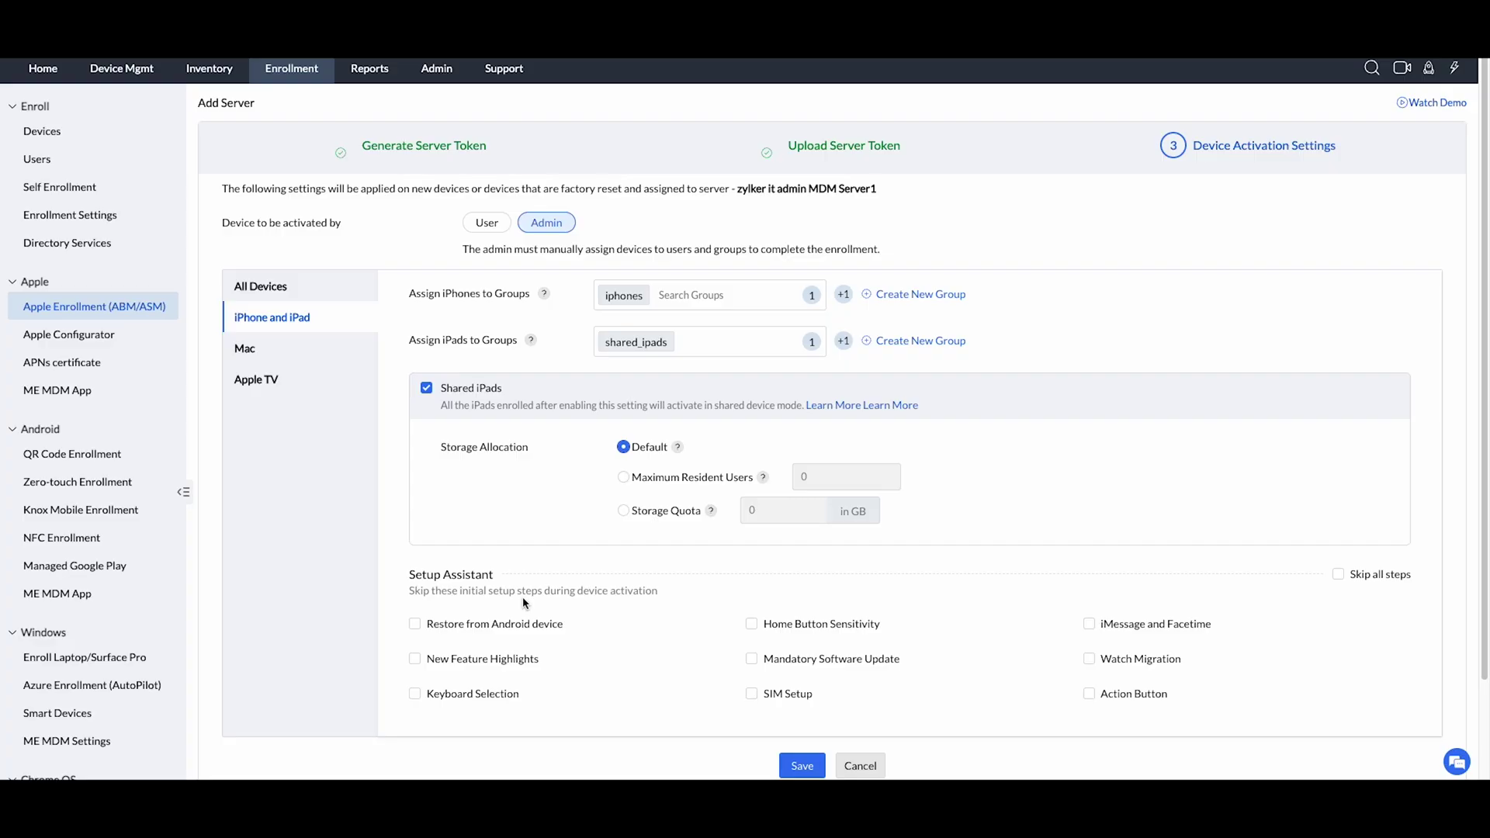
left_click(522, 625)
left_click(522, 660)
On the Mac tab, assign laptops to the mac group and computers to imac.
left_click(318, 350)
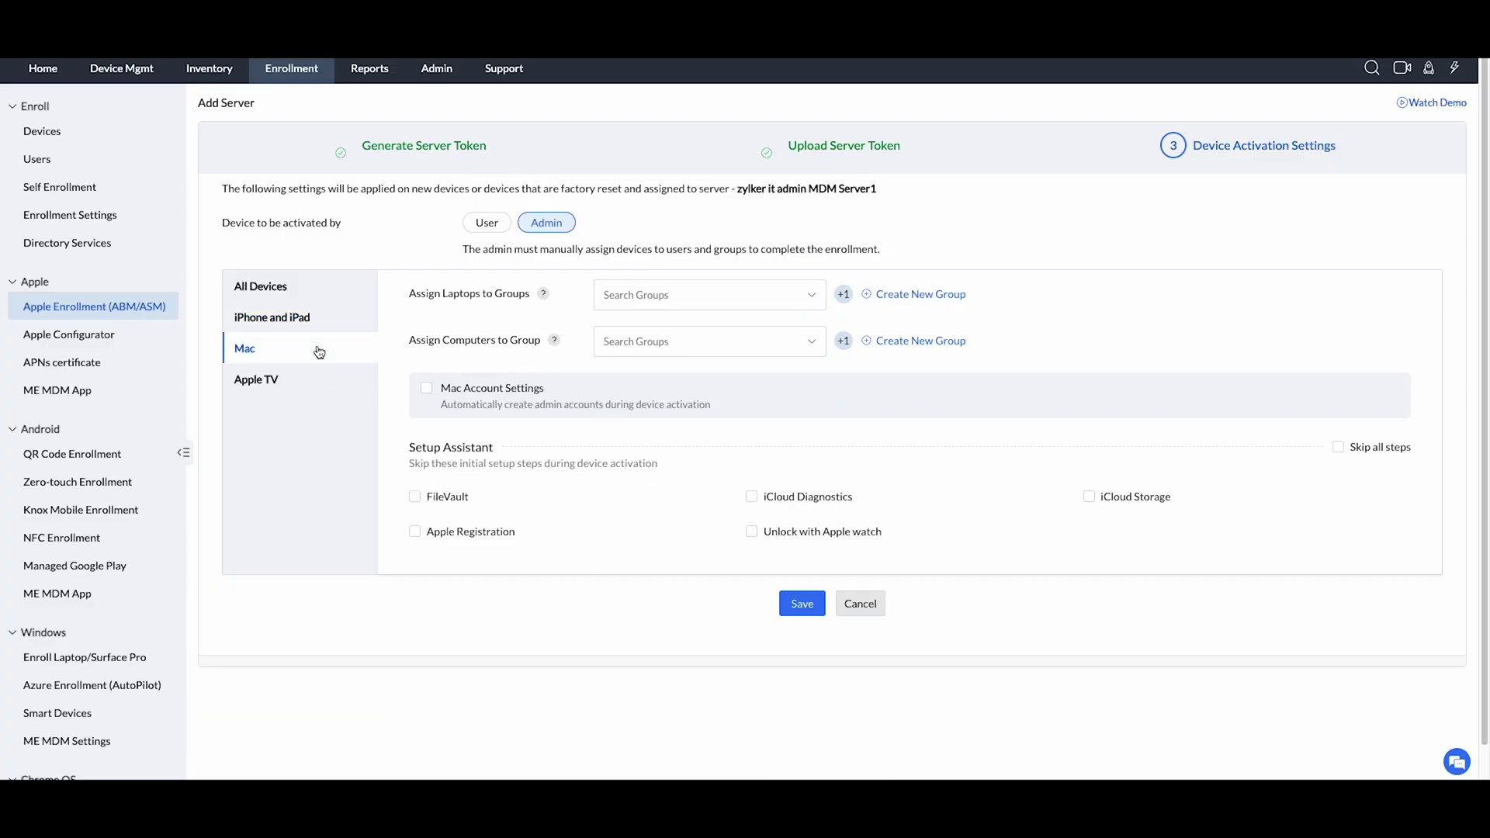
left_click(631, 298)
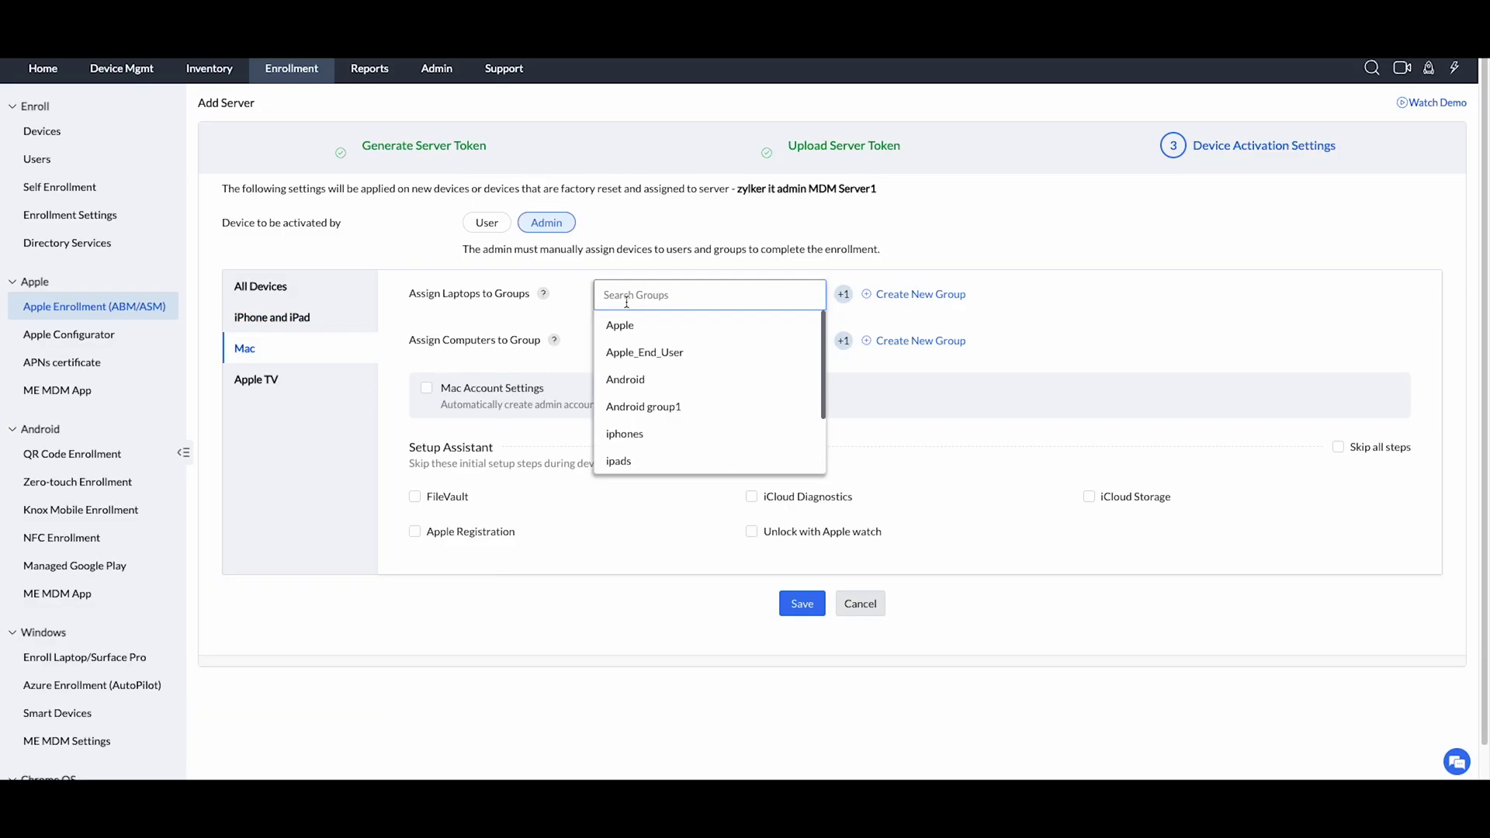
scroll(634, 412, "down", 3)
left_click(634, 410)
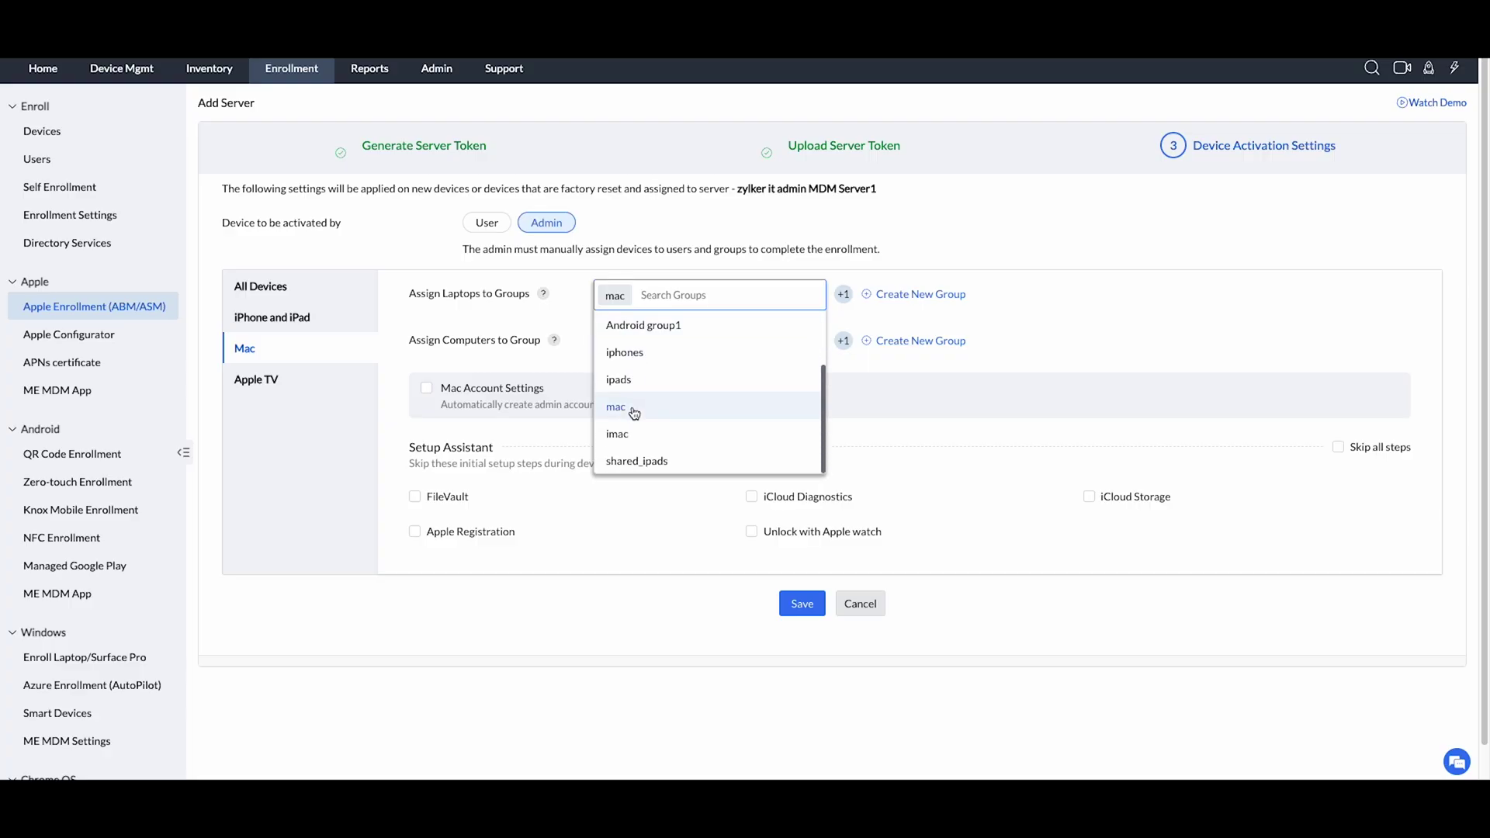
left_click(571, 353)
left_click(617, 339)
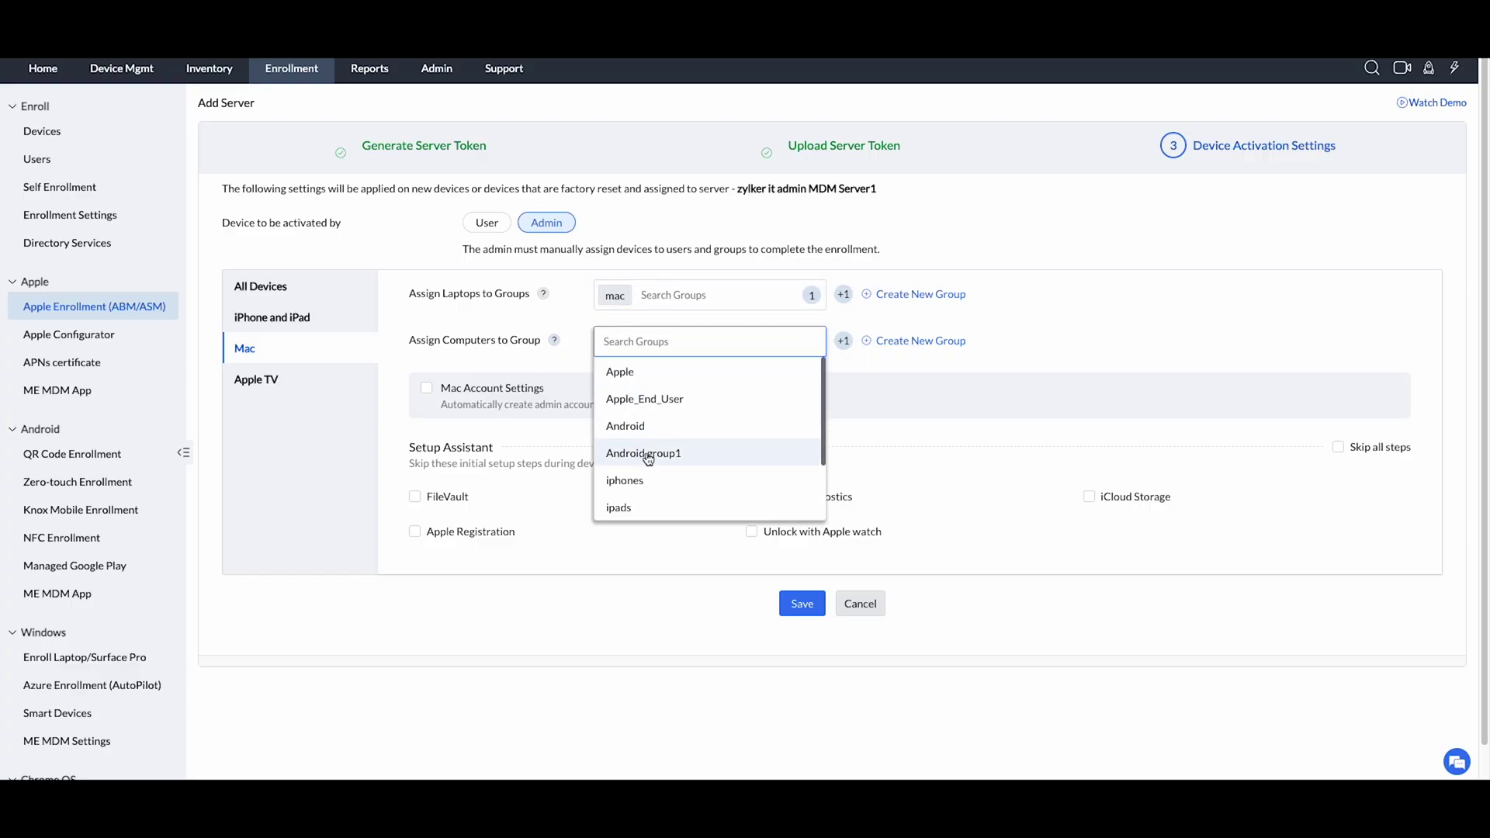
scroll(644, 465, "down", 3)
left_click(636, 487)
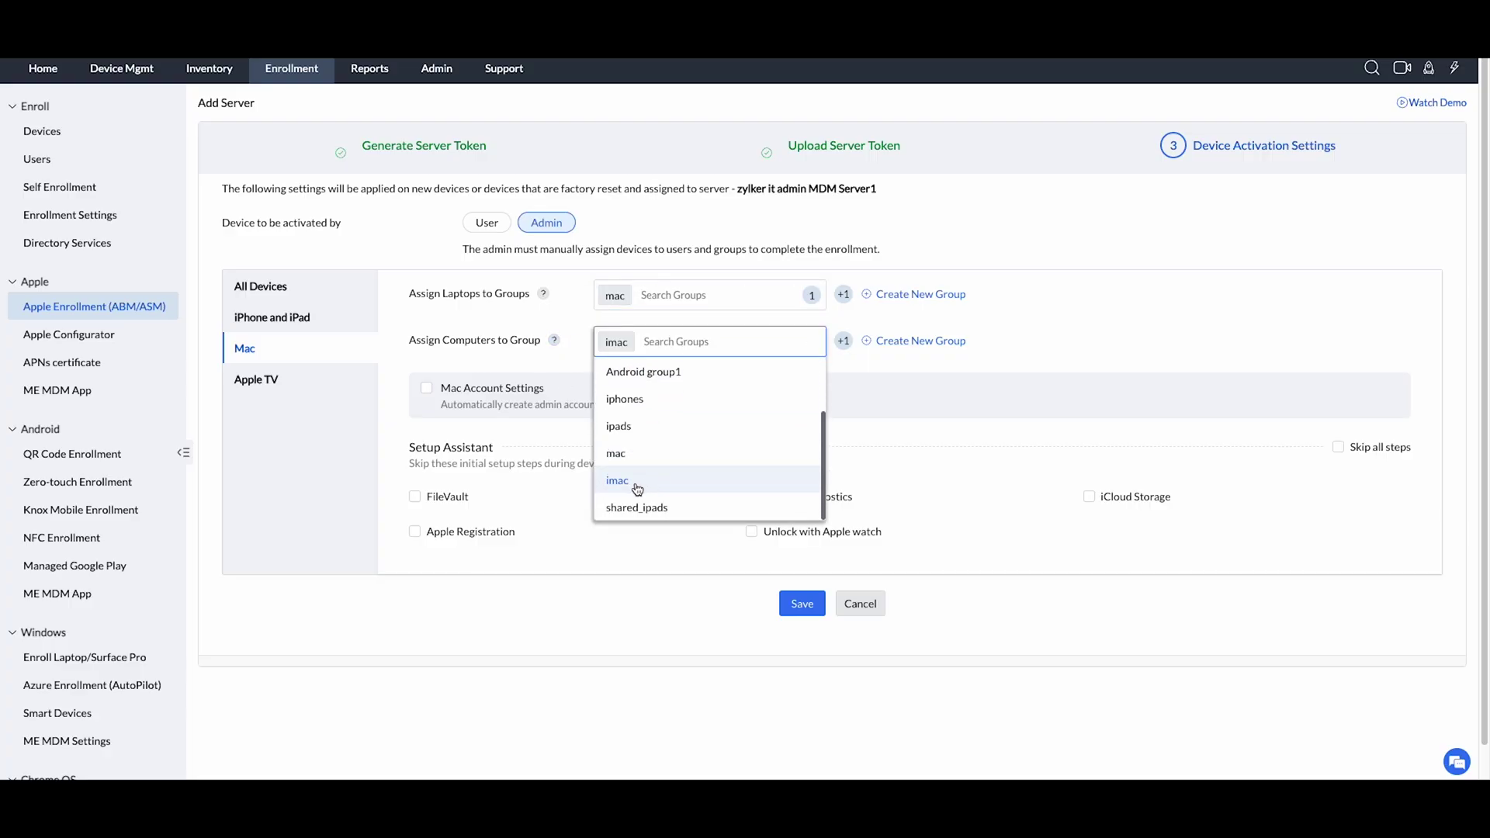
Turn on Mac Account Settings and create an administrator account named admin with a password.
left_click(427, 389)
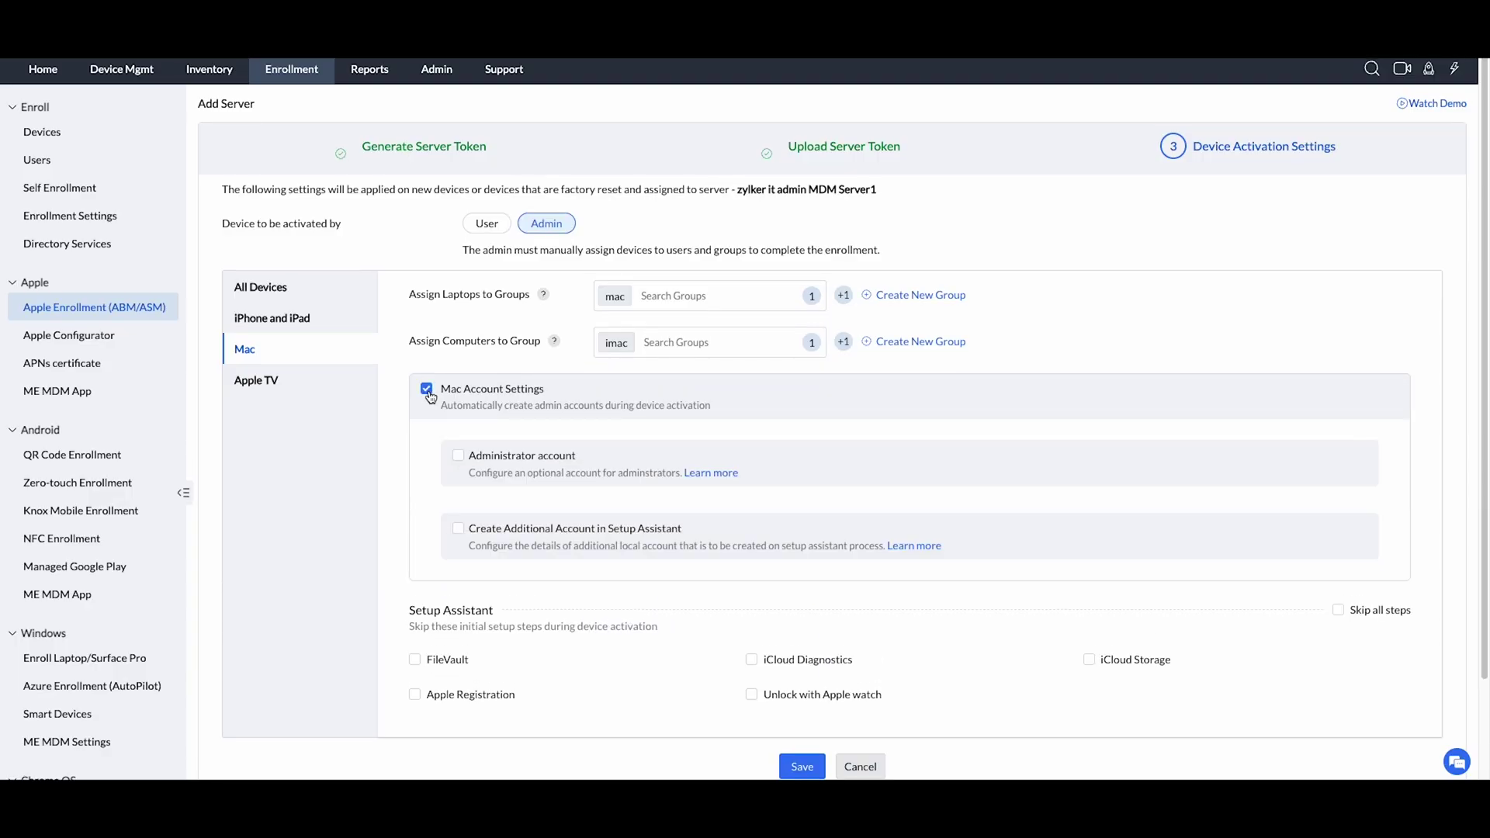
left_click(458, 455)
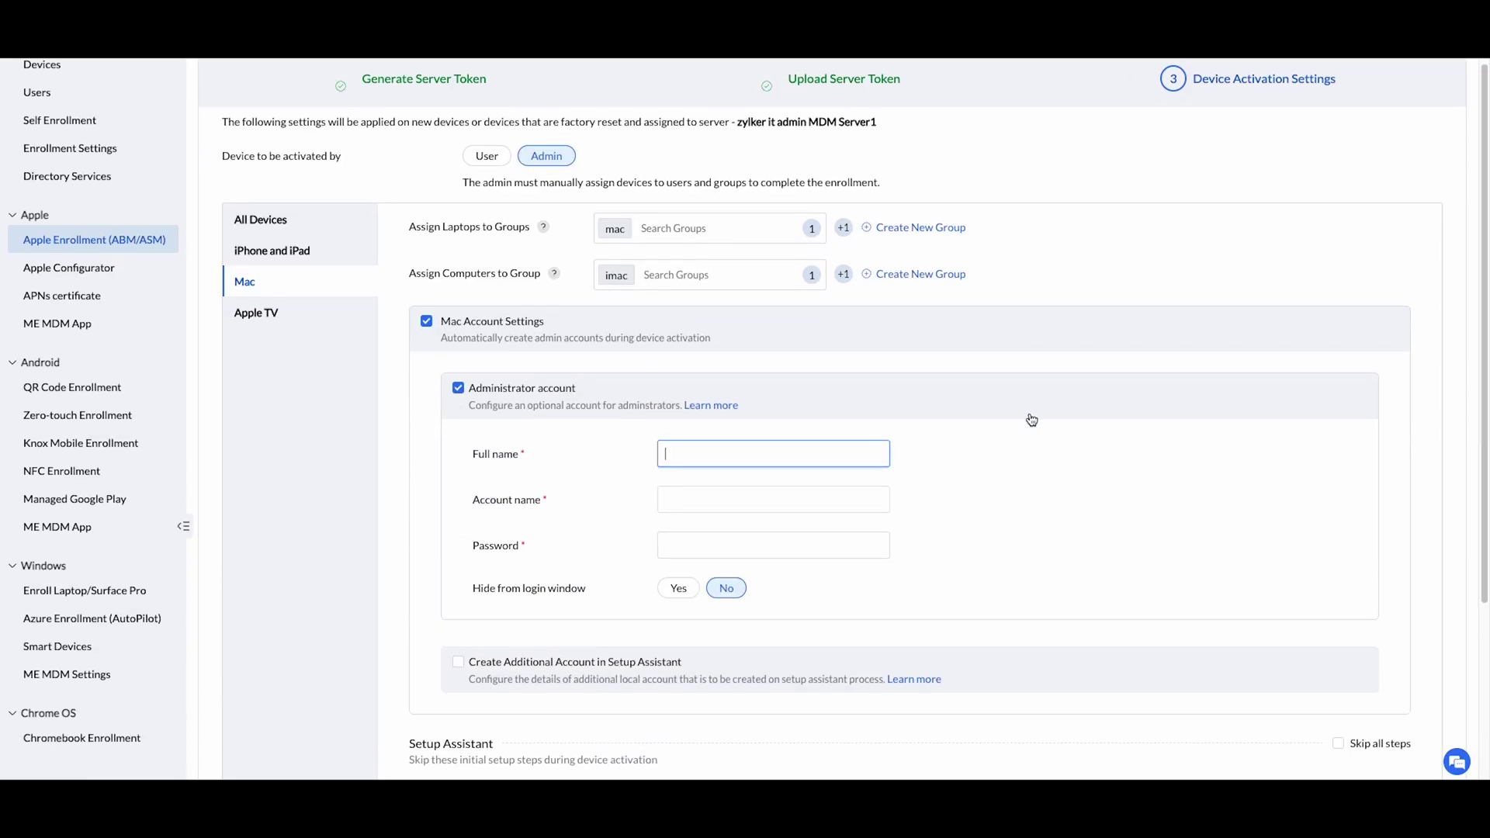
type("admin")
left_click(806, 547)
type("*****")
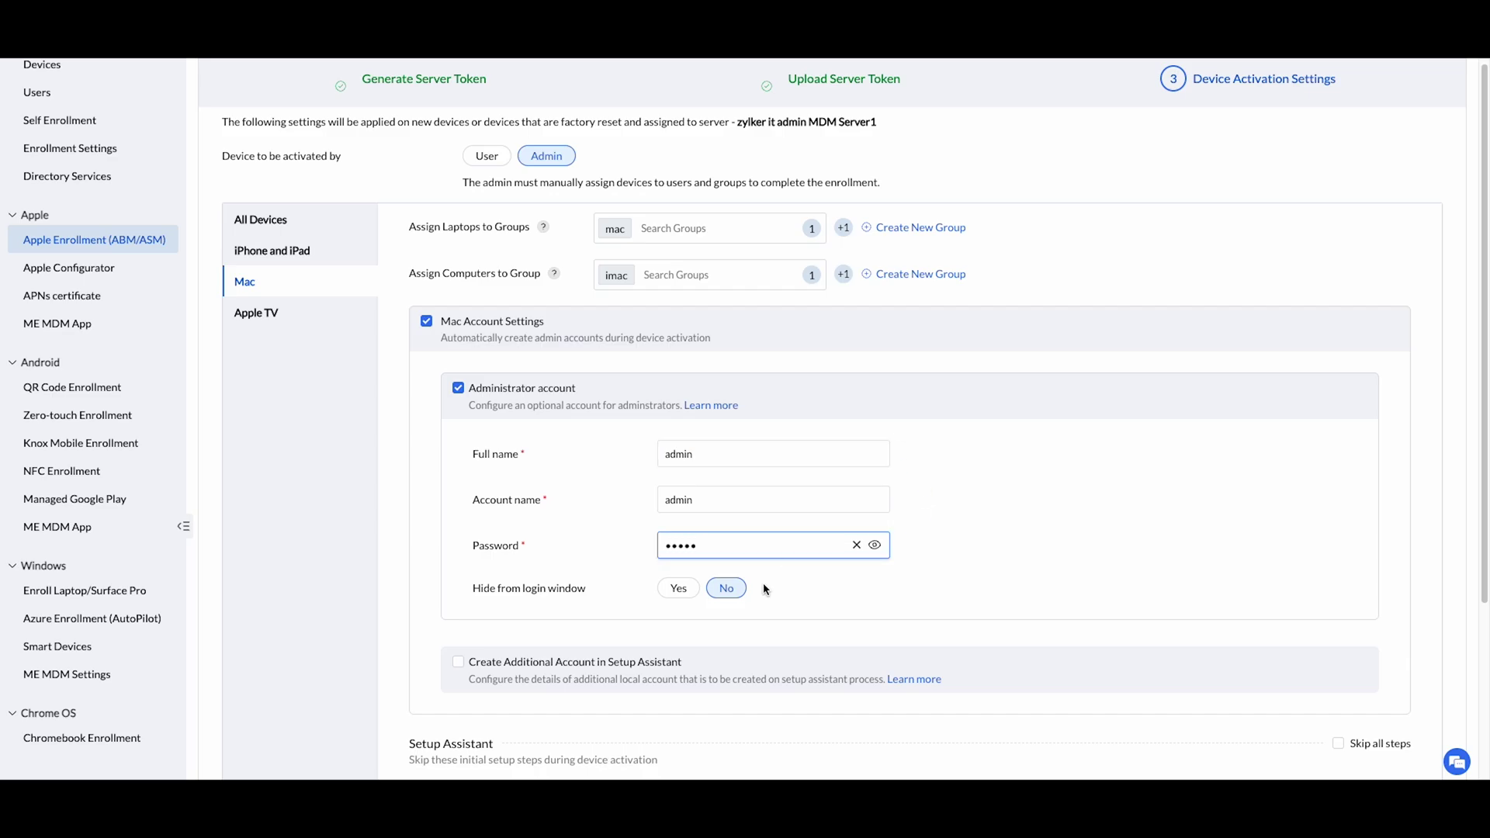
Add an additional account, skip iCloud Diagnostics, and save the Mac activation settings.
left_click(457, 662)
scroll(458, 662, "down", 3)
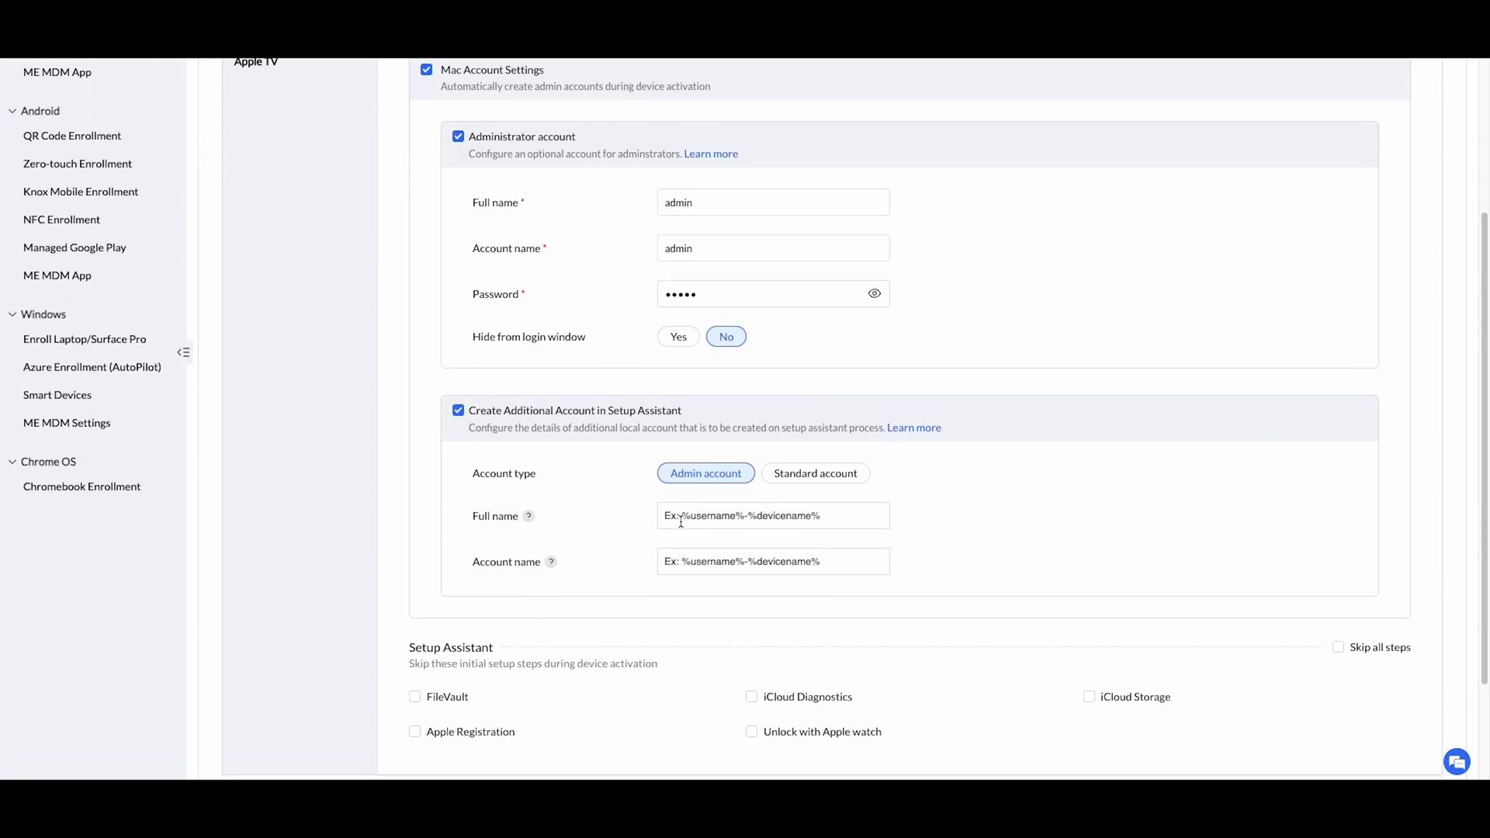
left_click(773, 701)
scroll(675, 648, "down", 2)
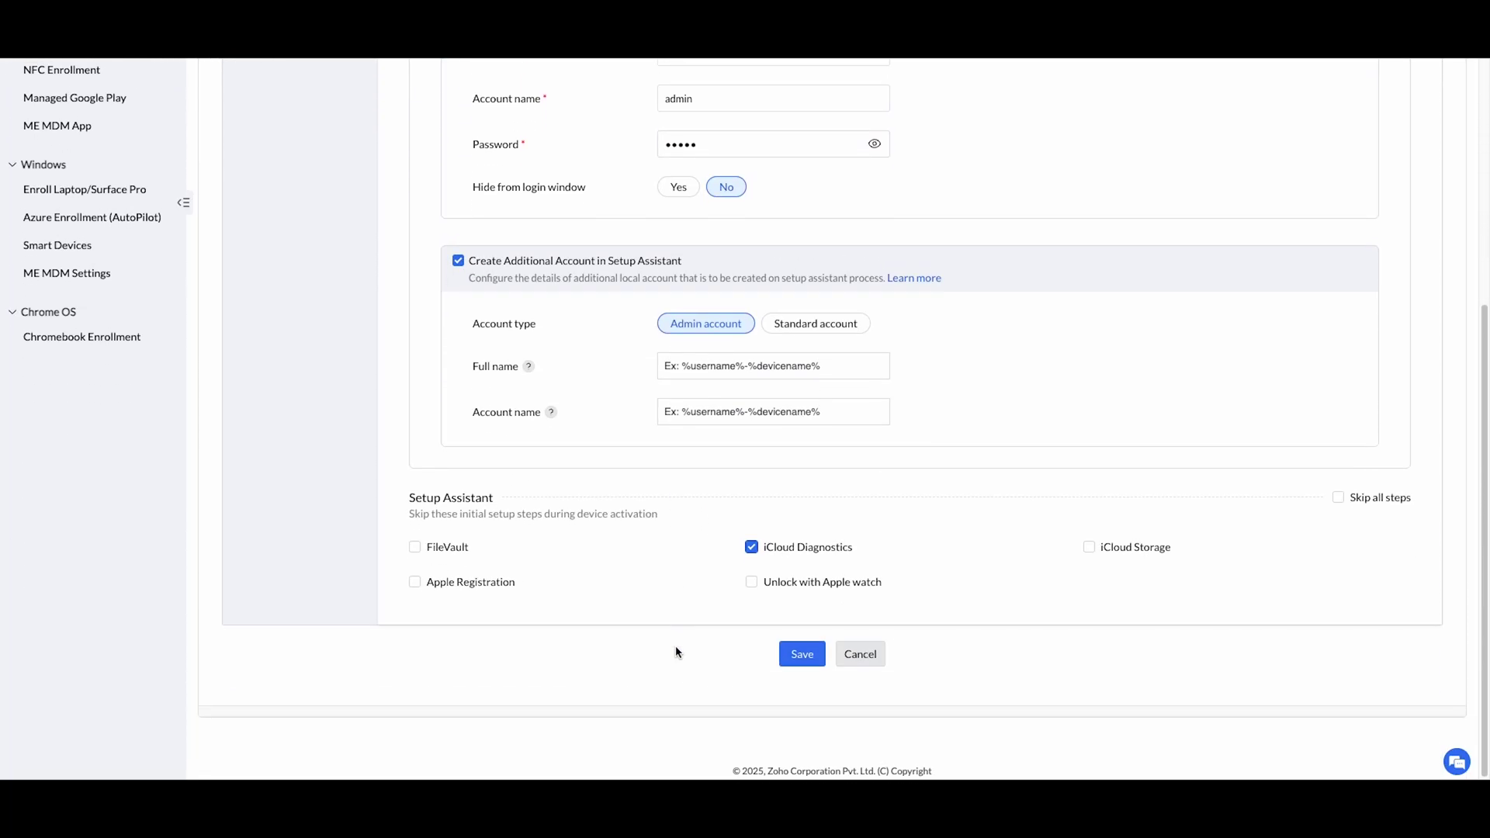
left_click(803, 653)
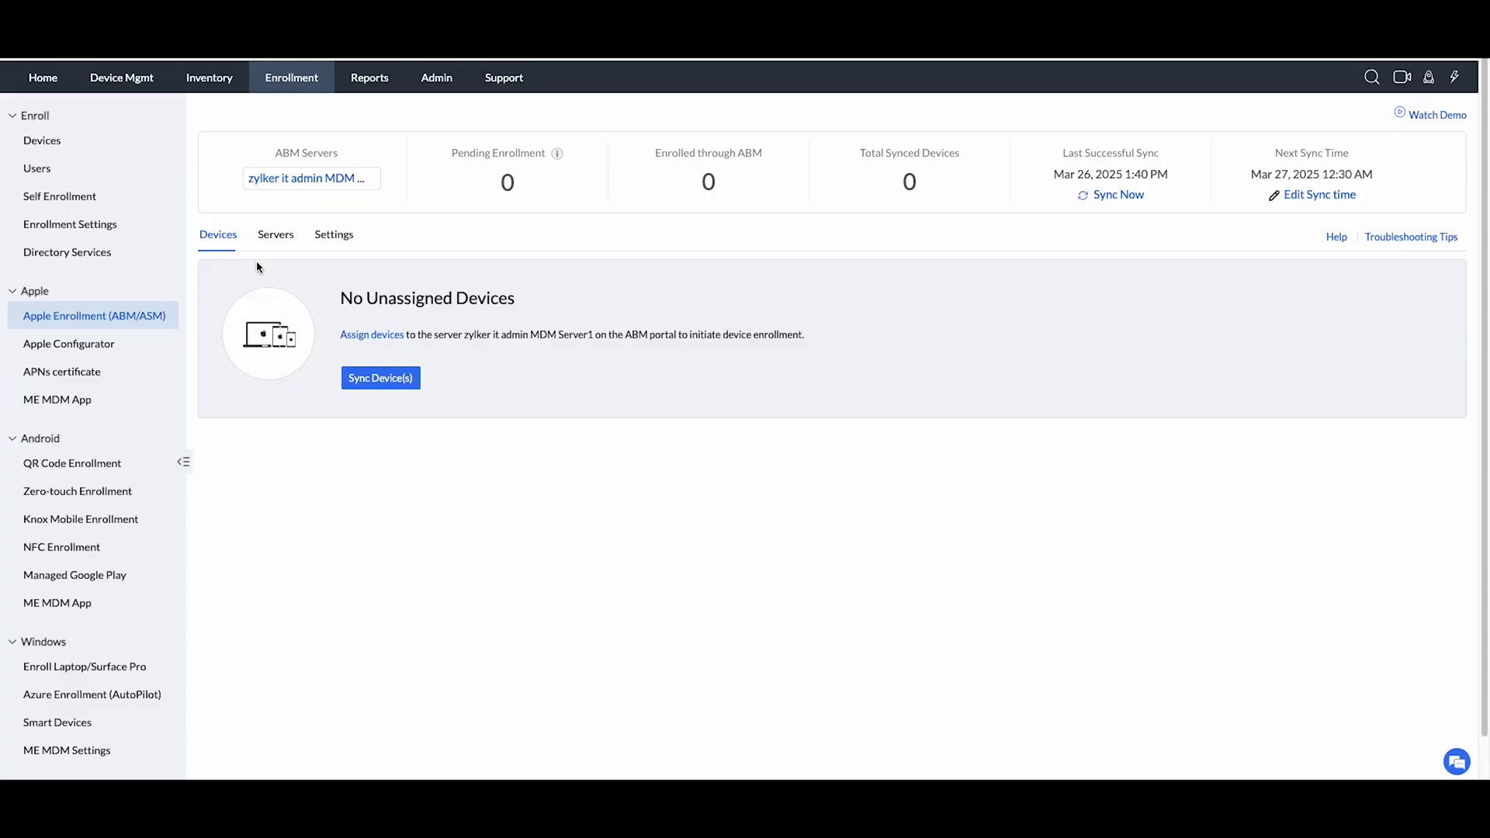
Open the linked ABM server's Settings from its Action menu on the Servers tab.
left_click(278, 237)
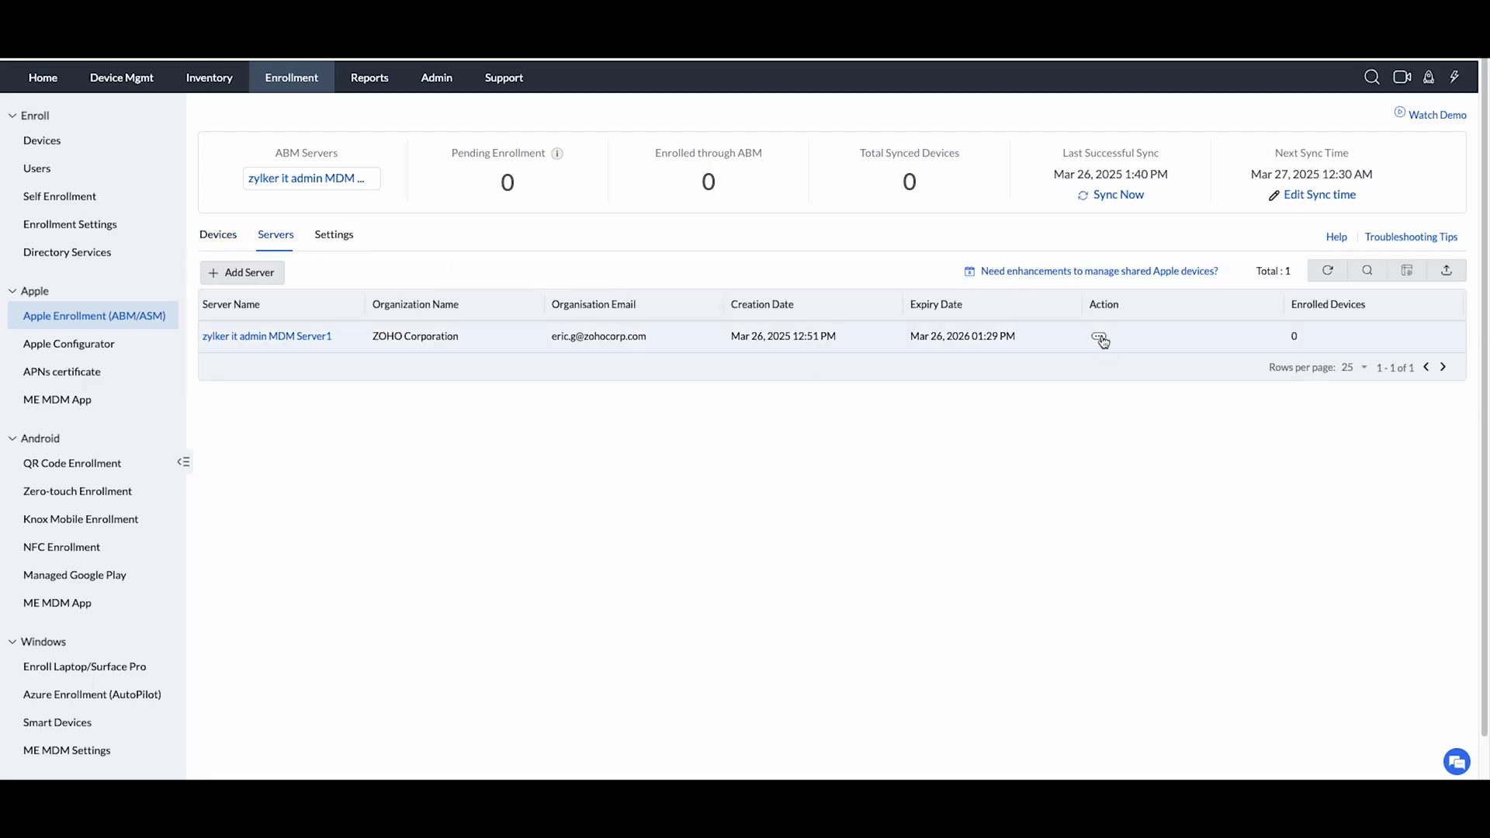
left_click(1100, 338)
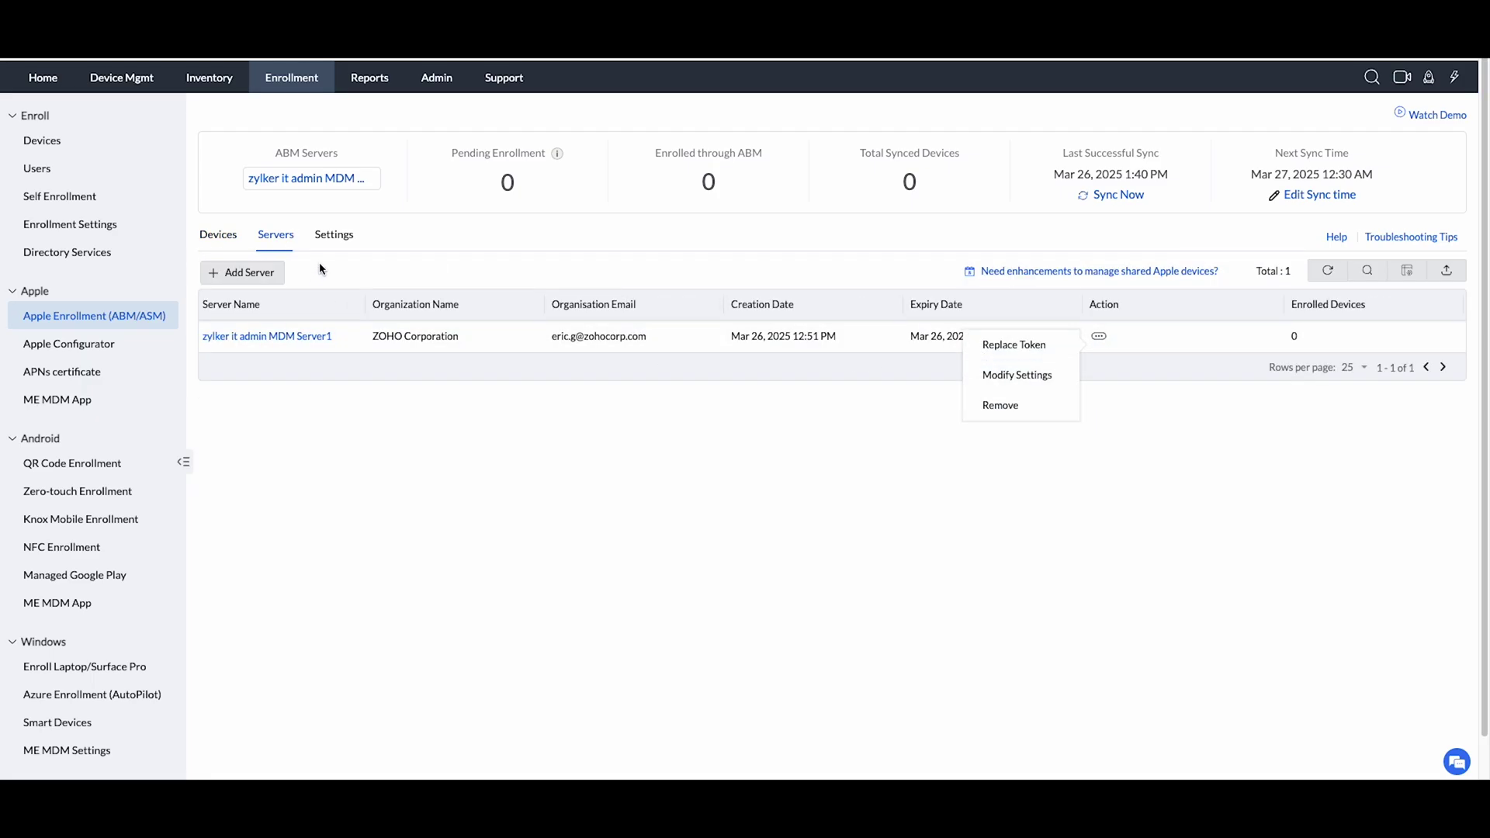
left_click(342, 236)
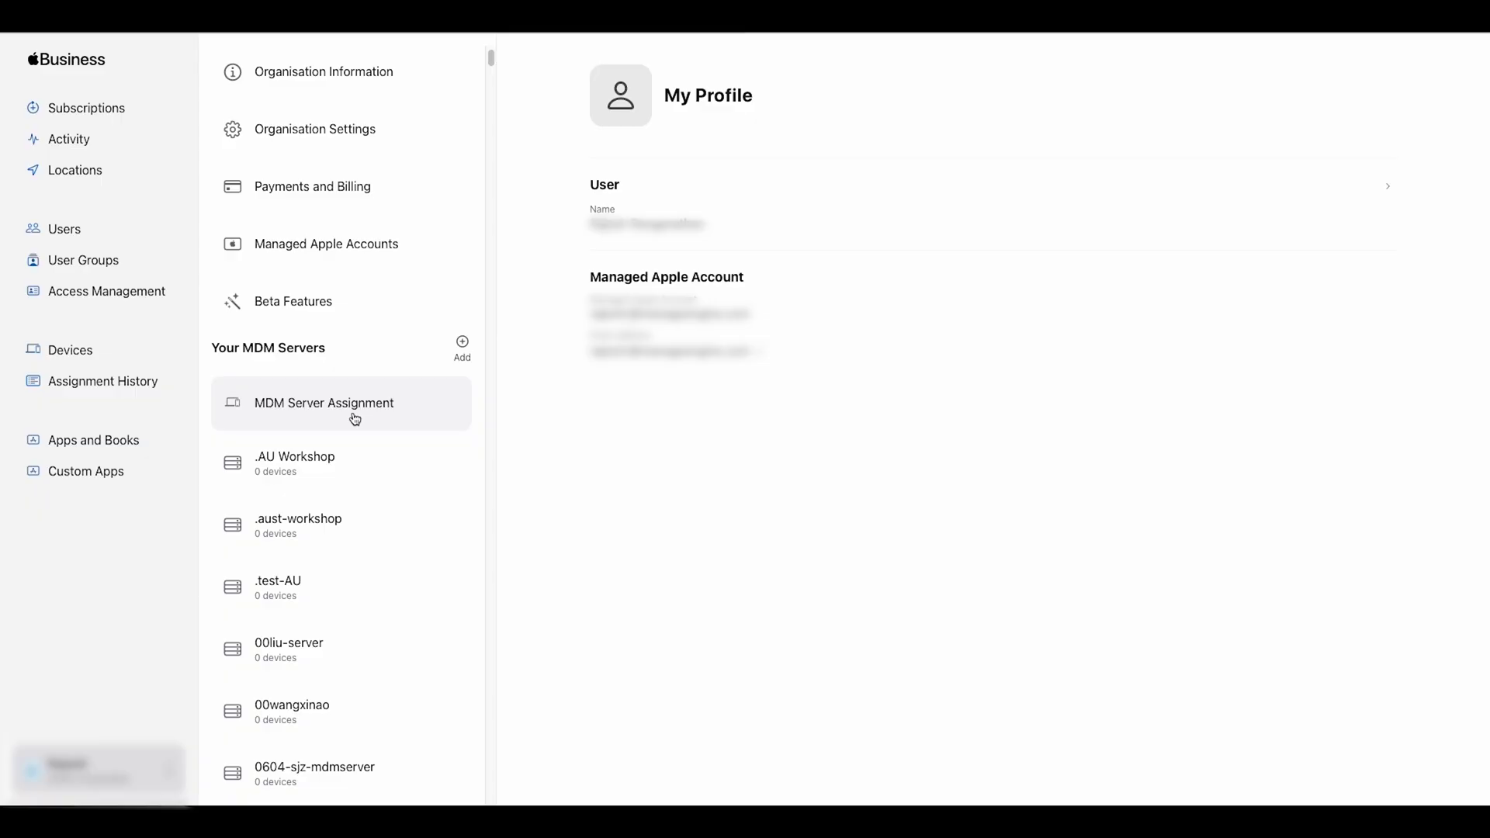
Edit Customer Numbers under MDM Server Assignment and choose Reseller Number as the type.
left_click(355, 419)
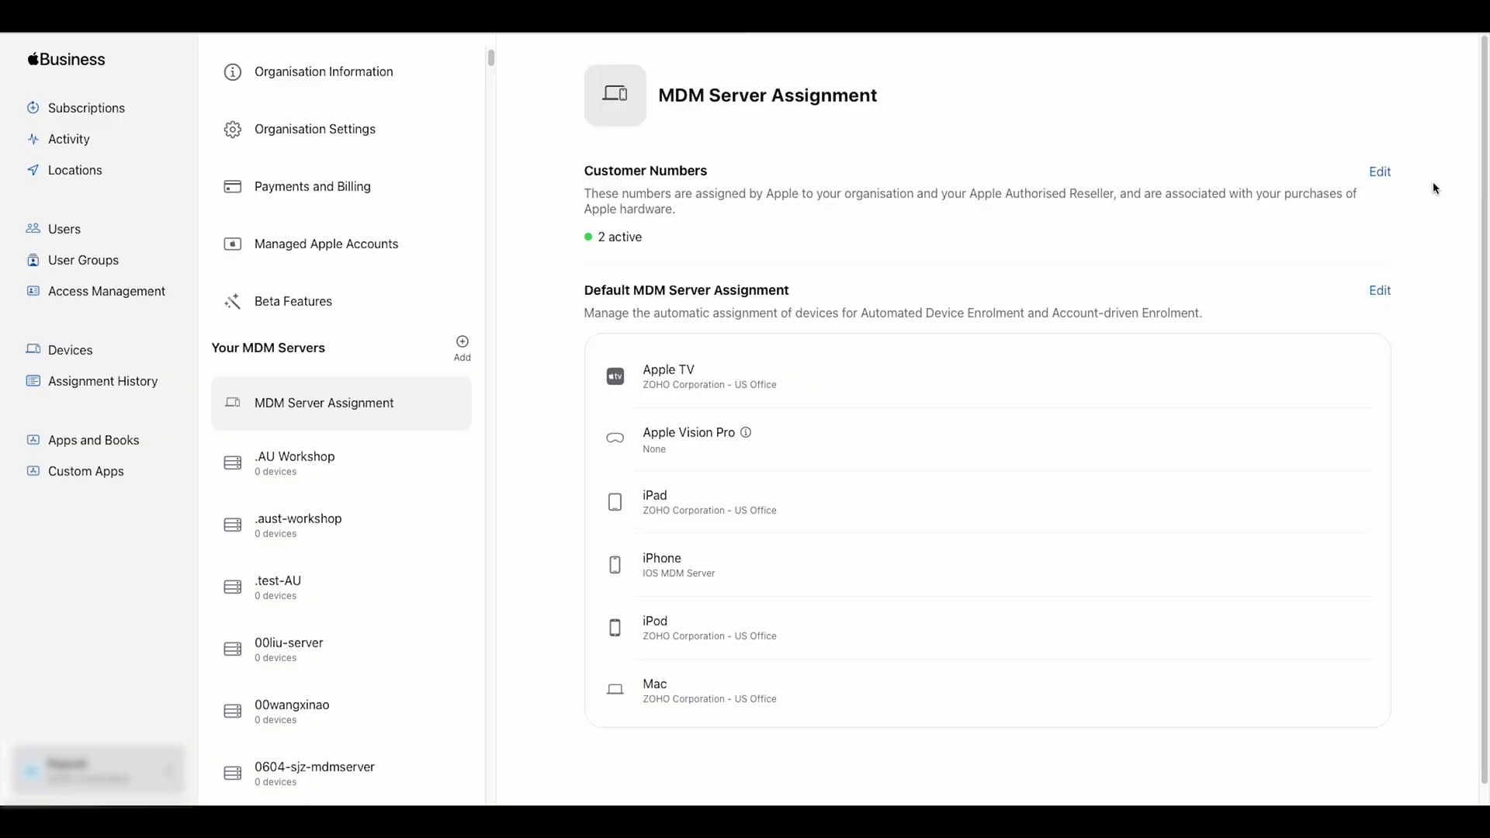
left_click(1380, 172)
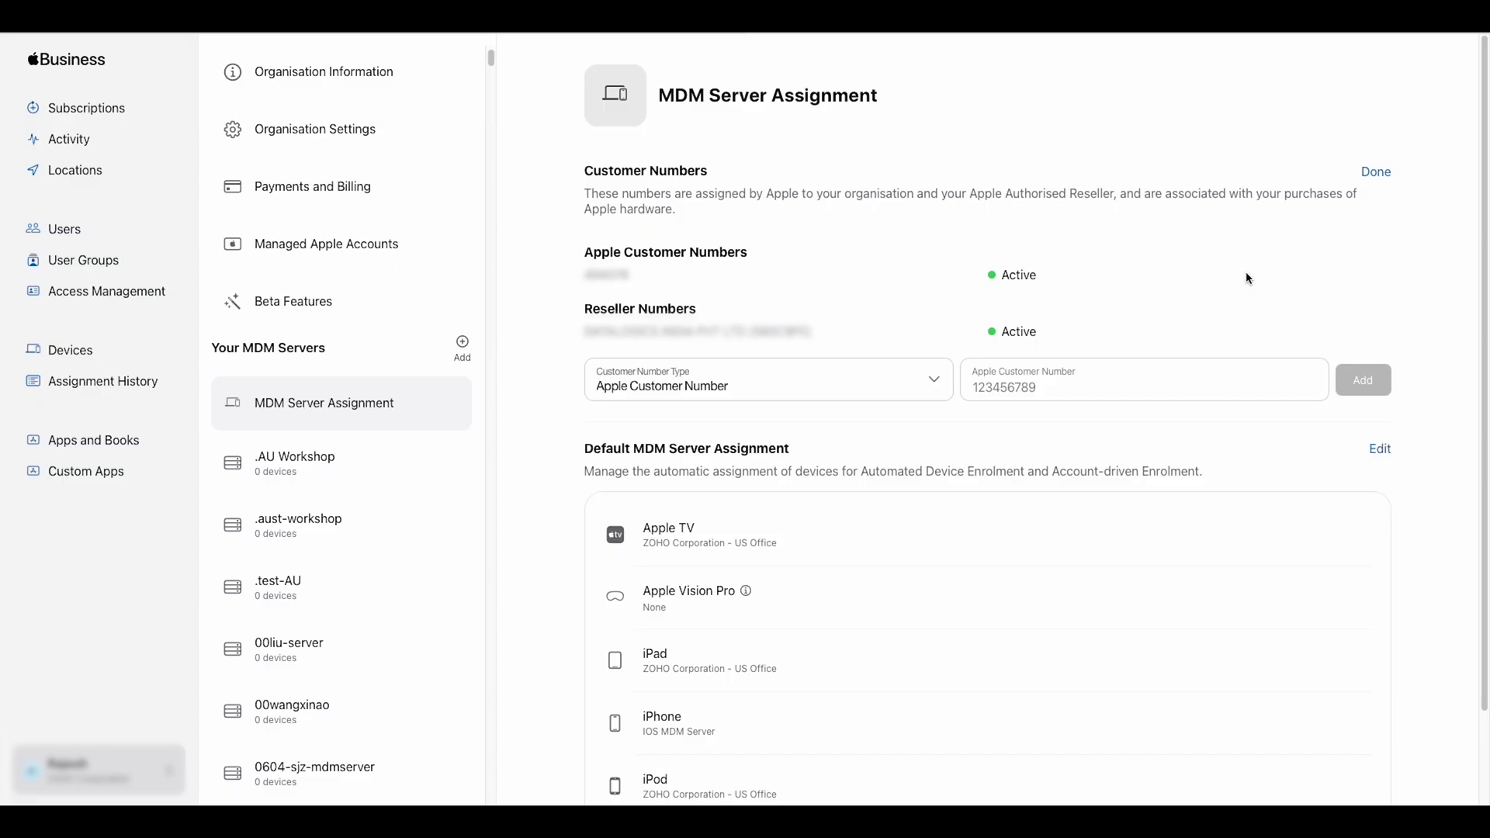
left_click(757, 386)
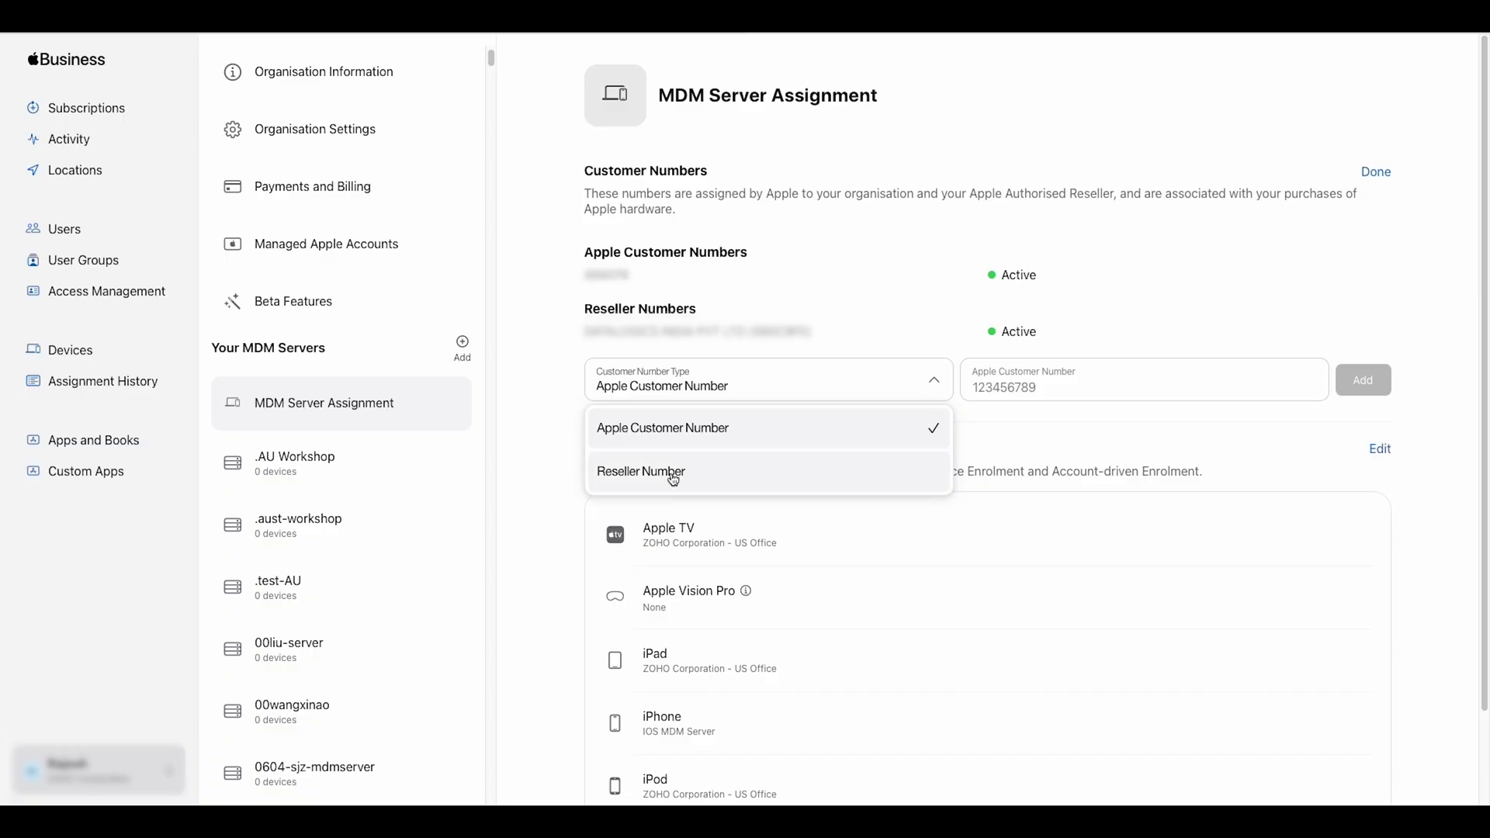
left_click(673, 475)
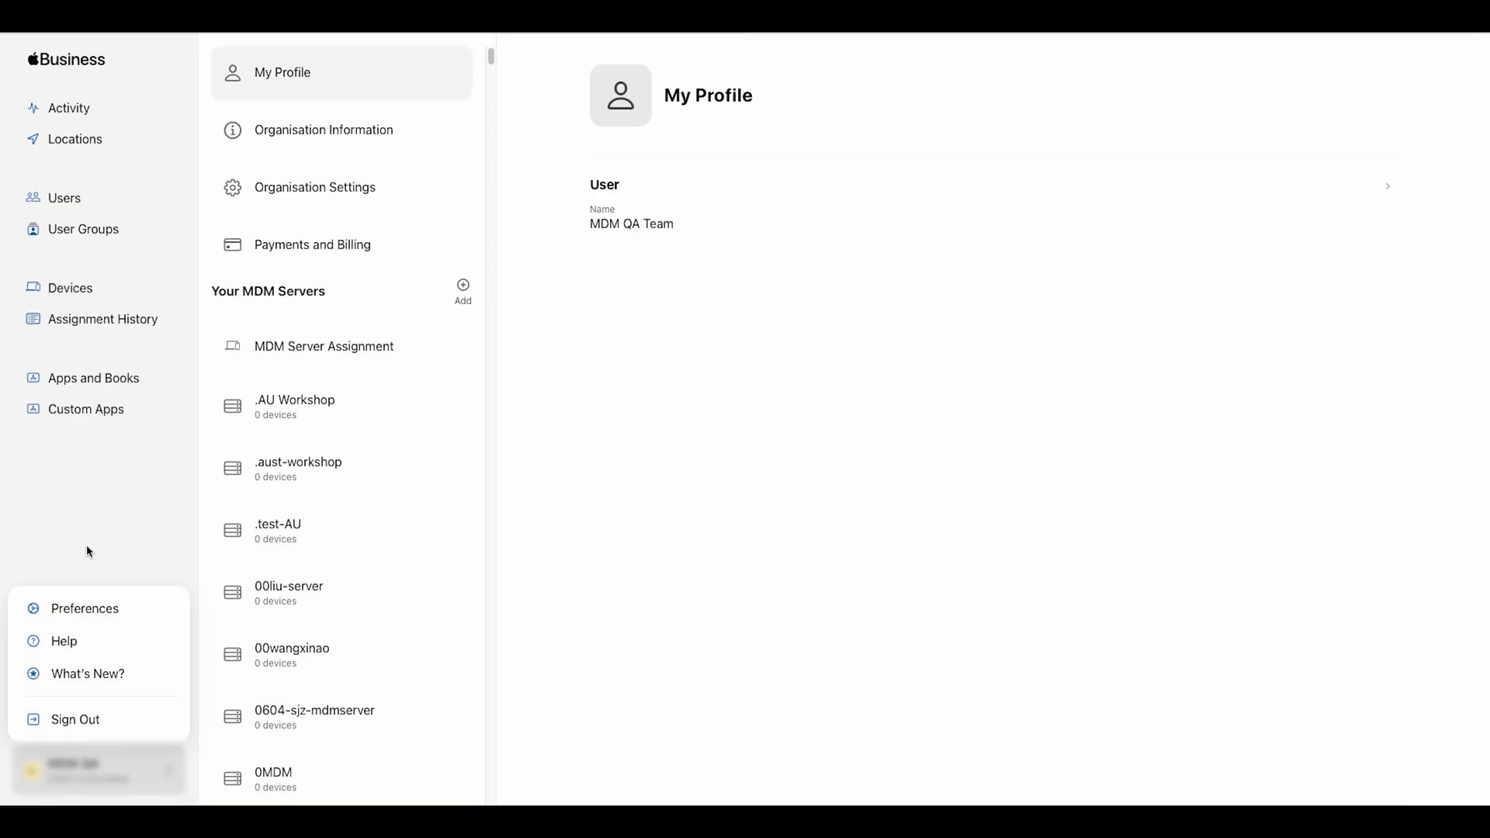
Set zylker it admin MDM Server1 as the default MDM server assignment and save.
left_click(373, 354)
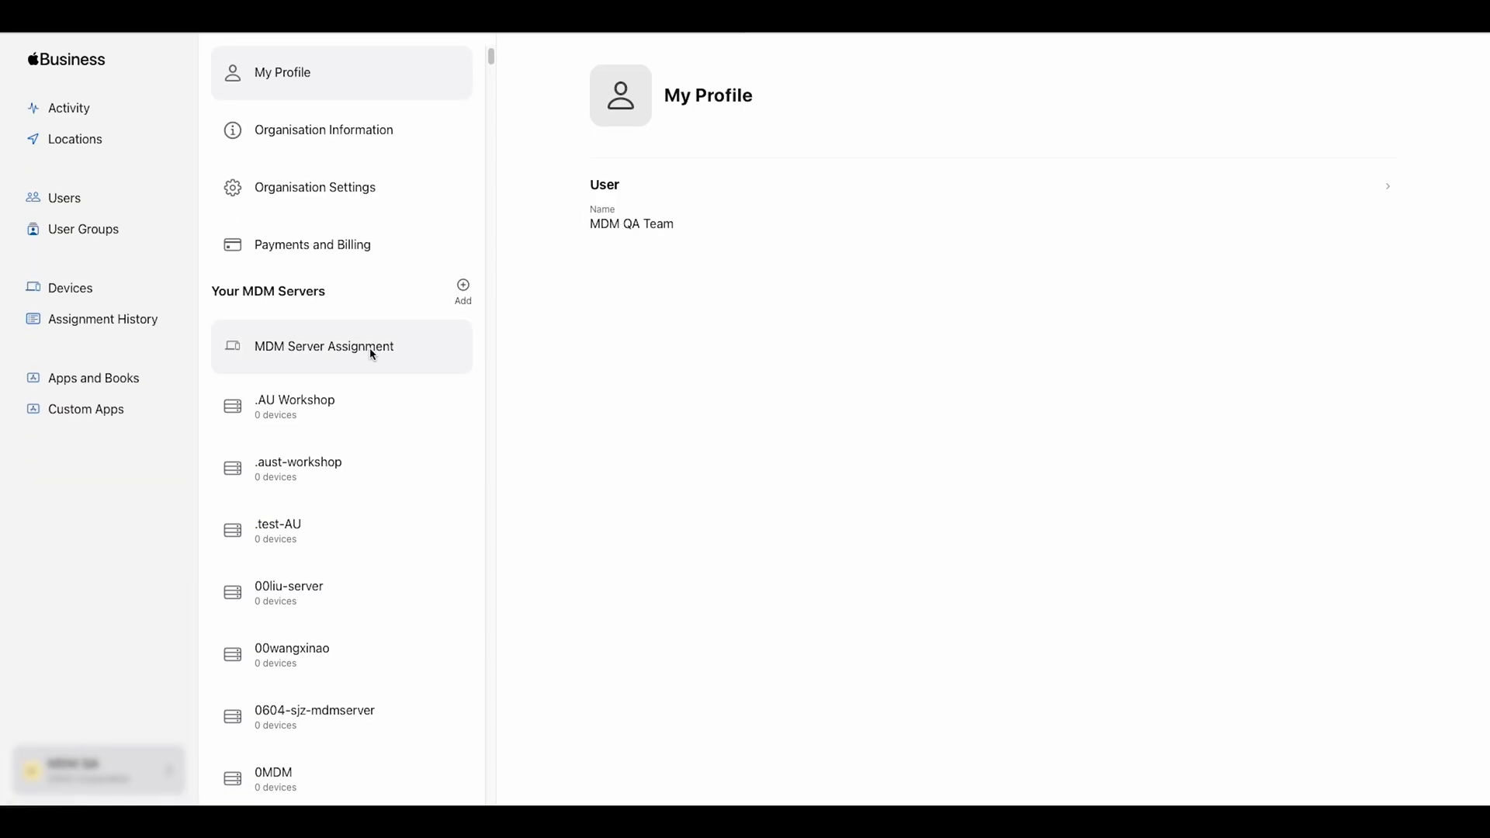
left_click(373, 355)
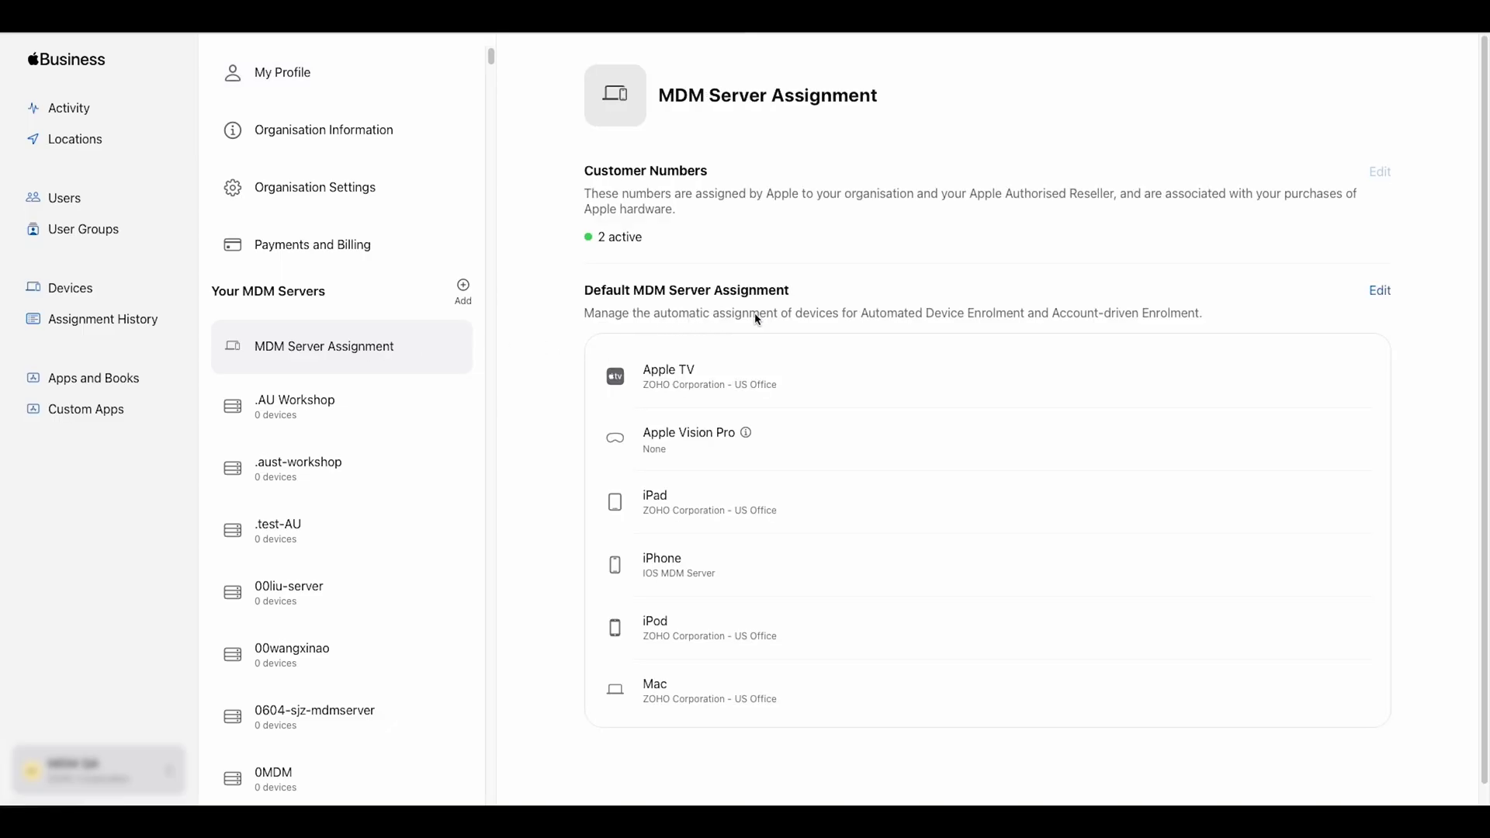
left_click(1381, 291)
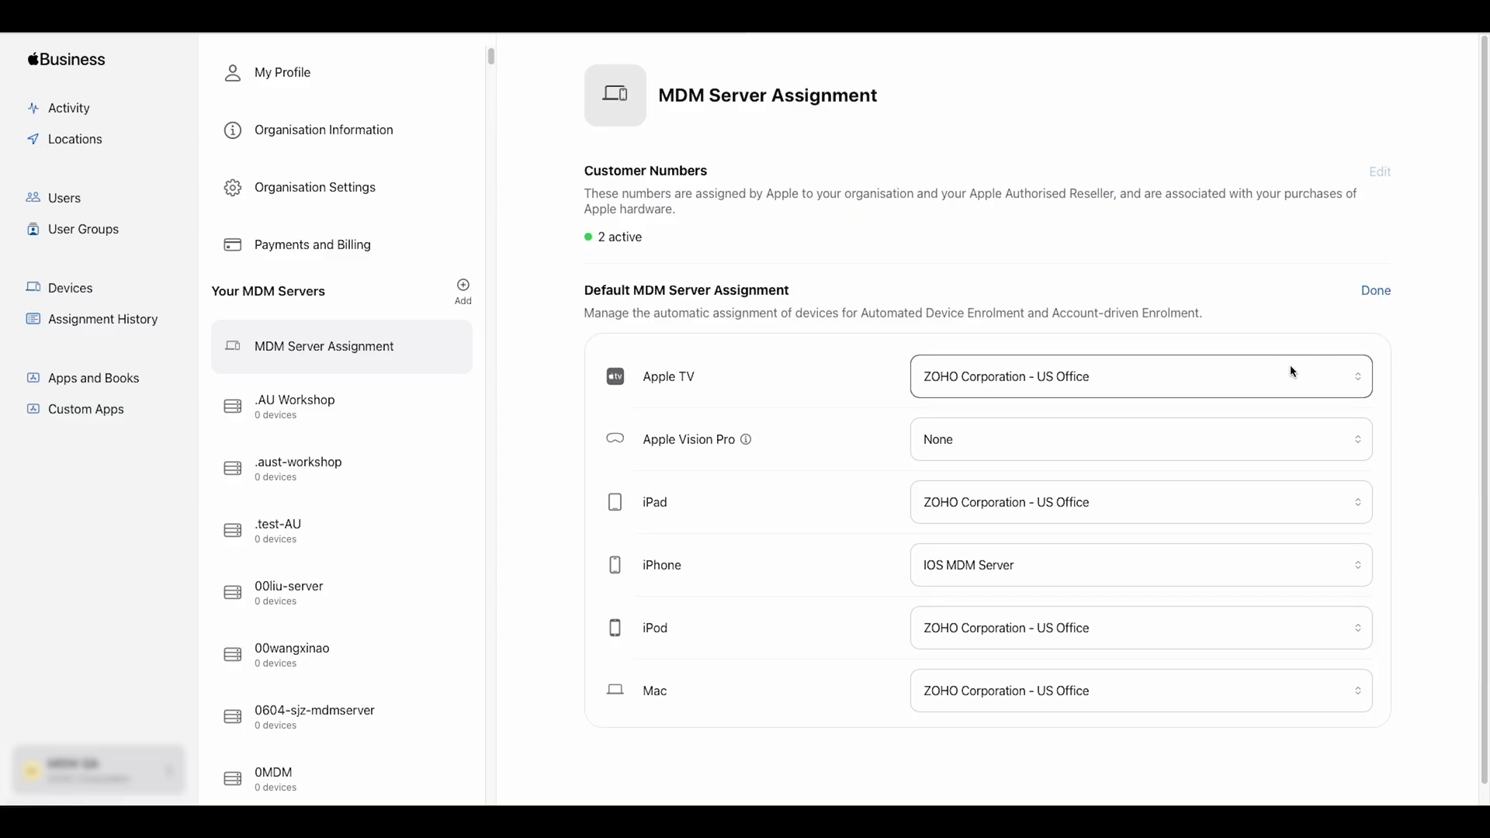
left_click(1381, 293)
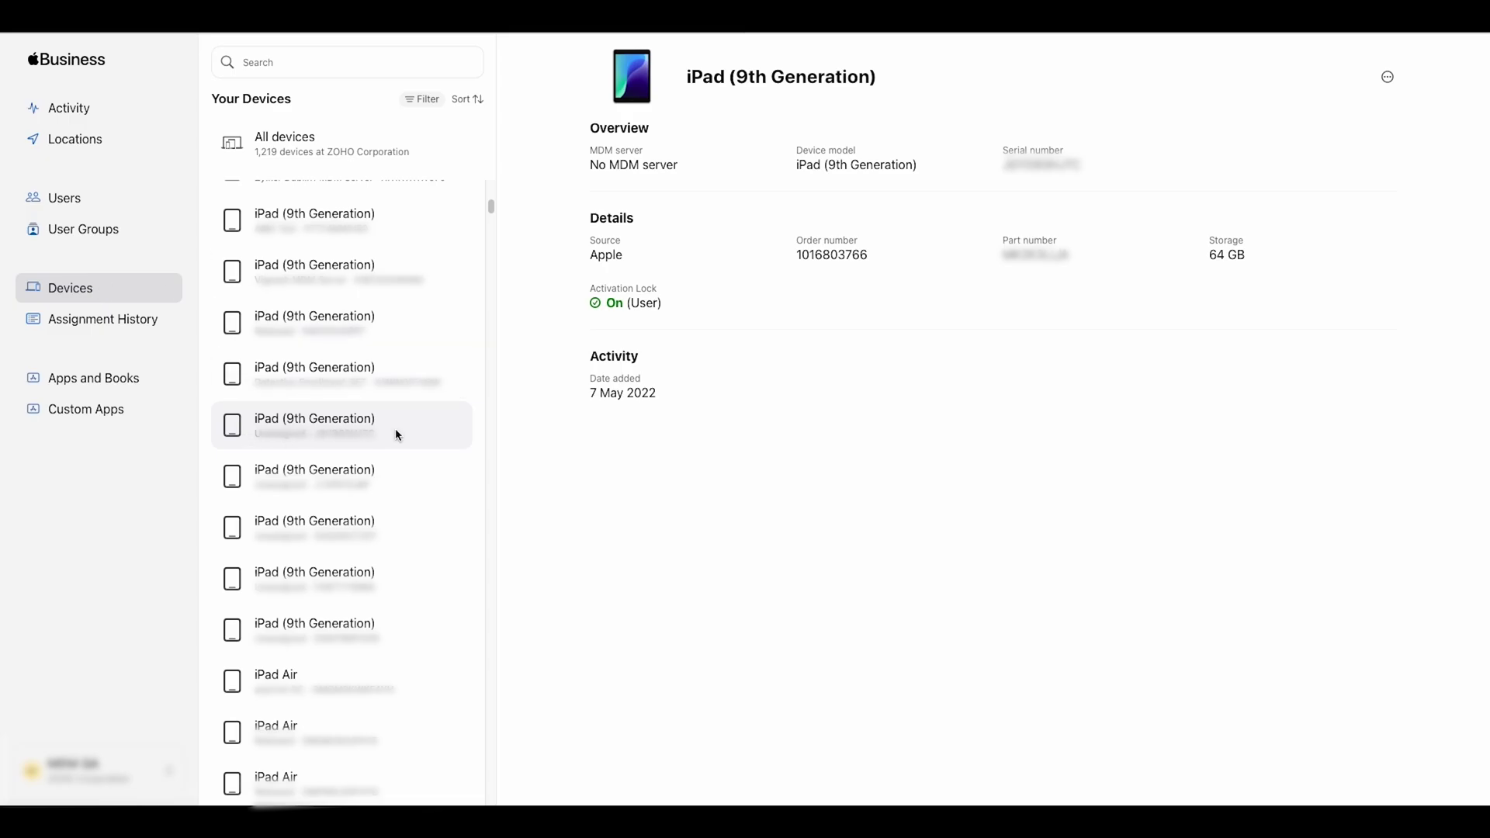
Reassign three selected iPad (9th Generation) devices to the new MDM server and confirm.
left_click(396, 528, "shift")
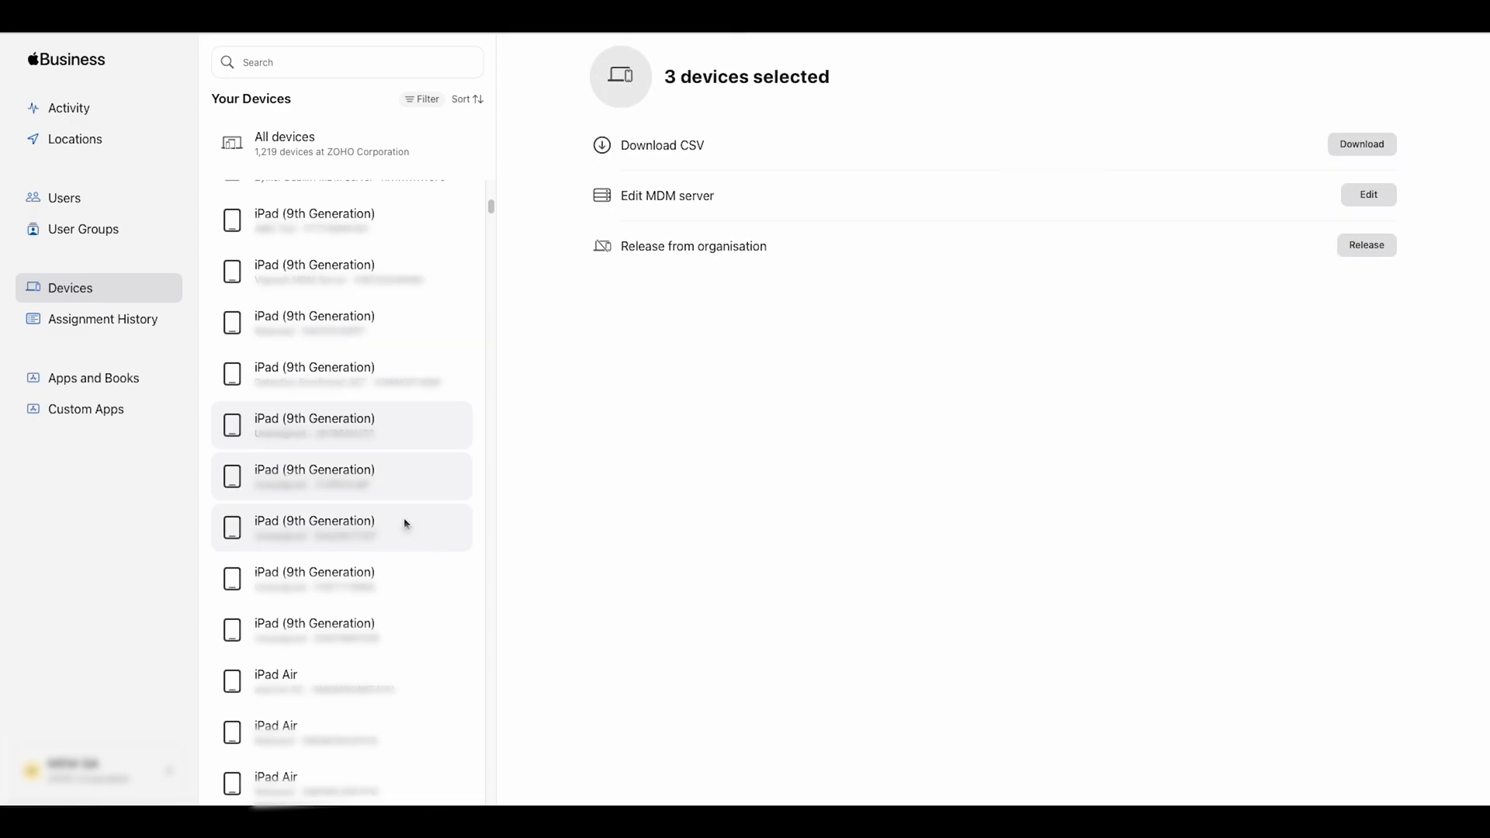
left_click(1386, 197)
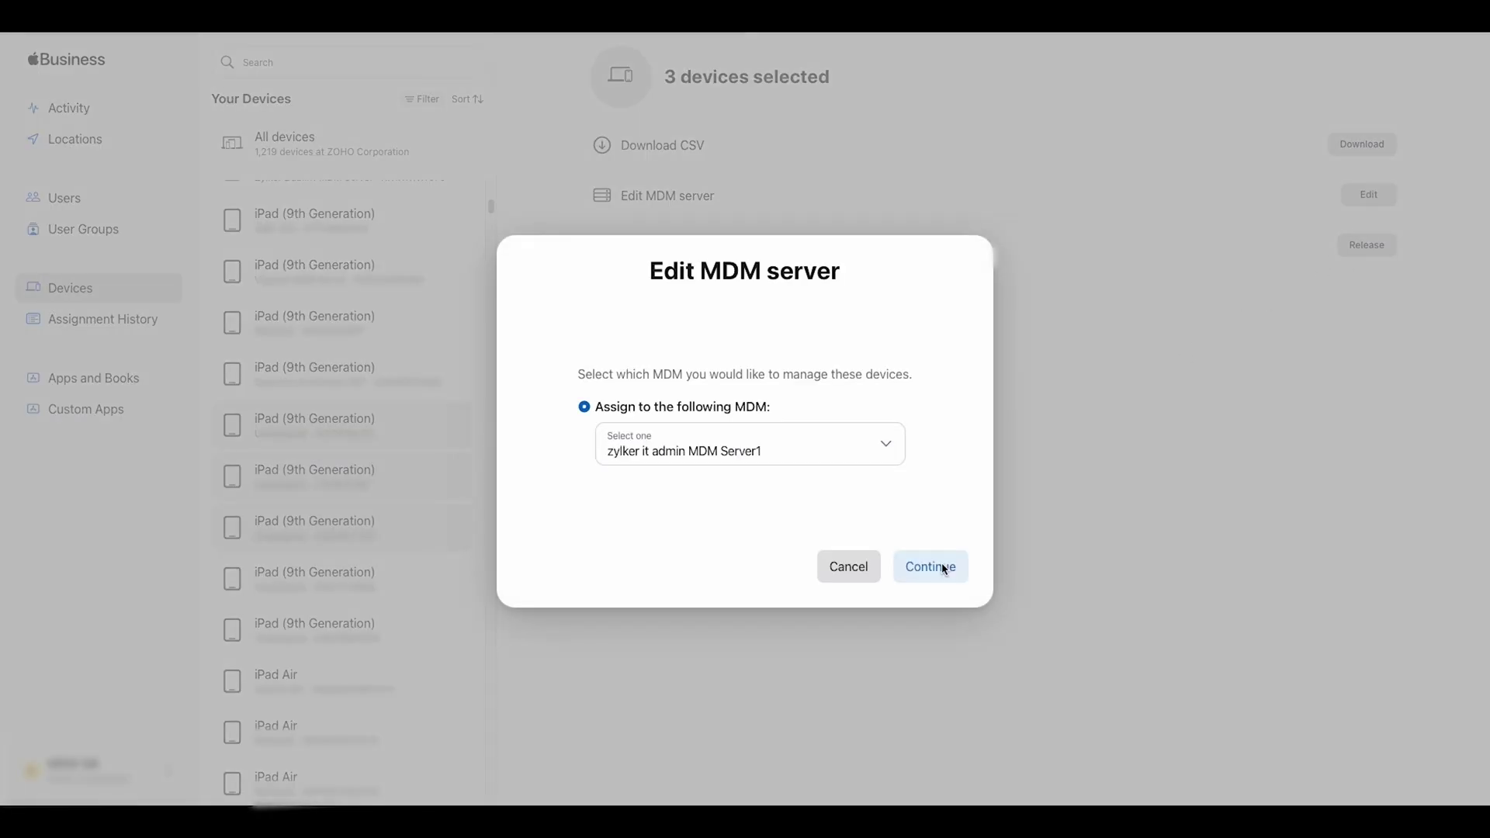
left_click(939, 565)
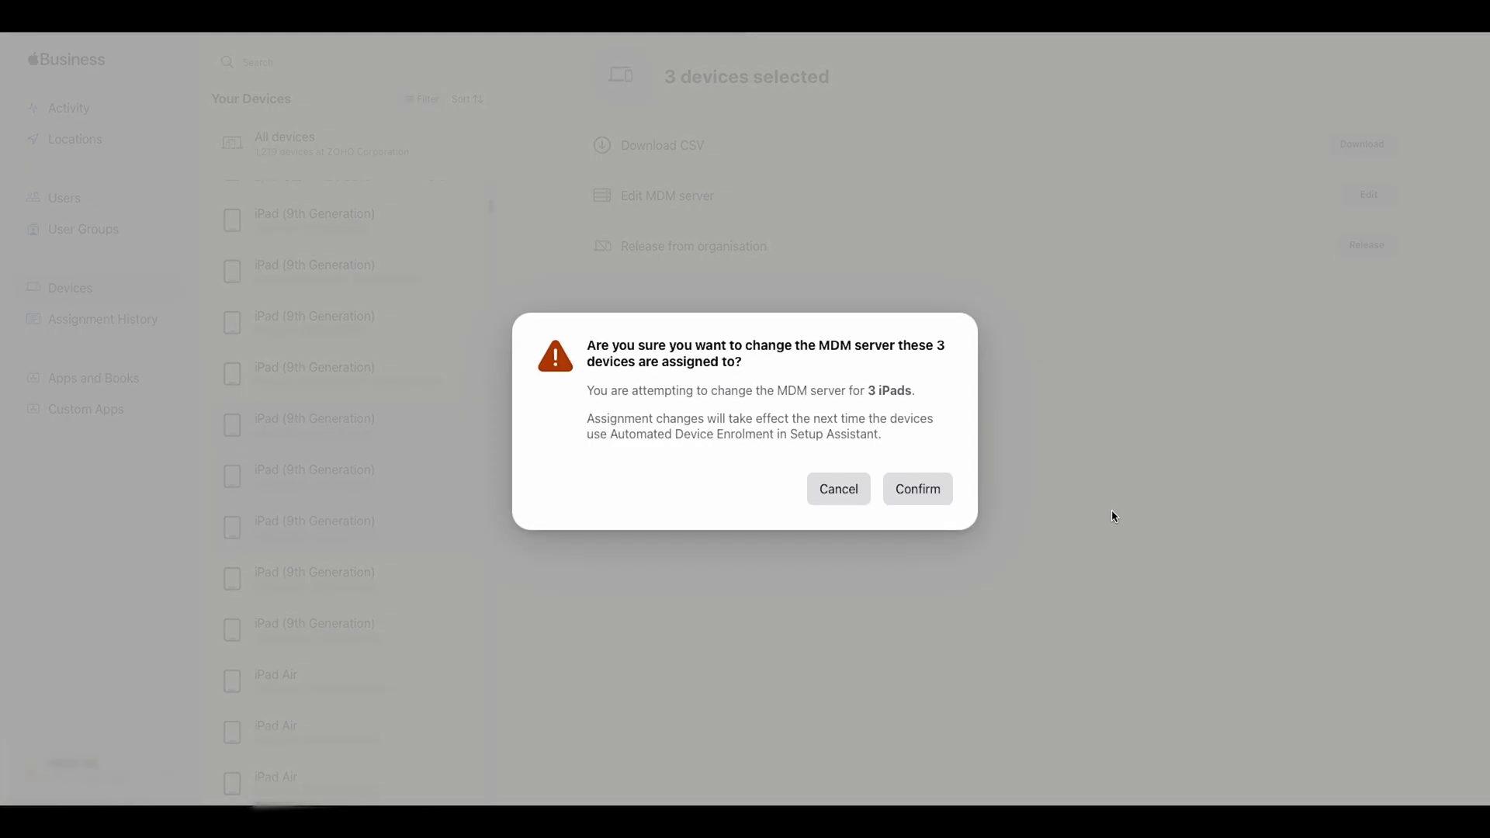
left_click(938, 495)
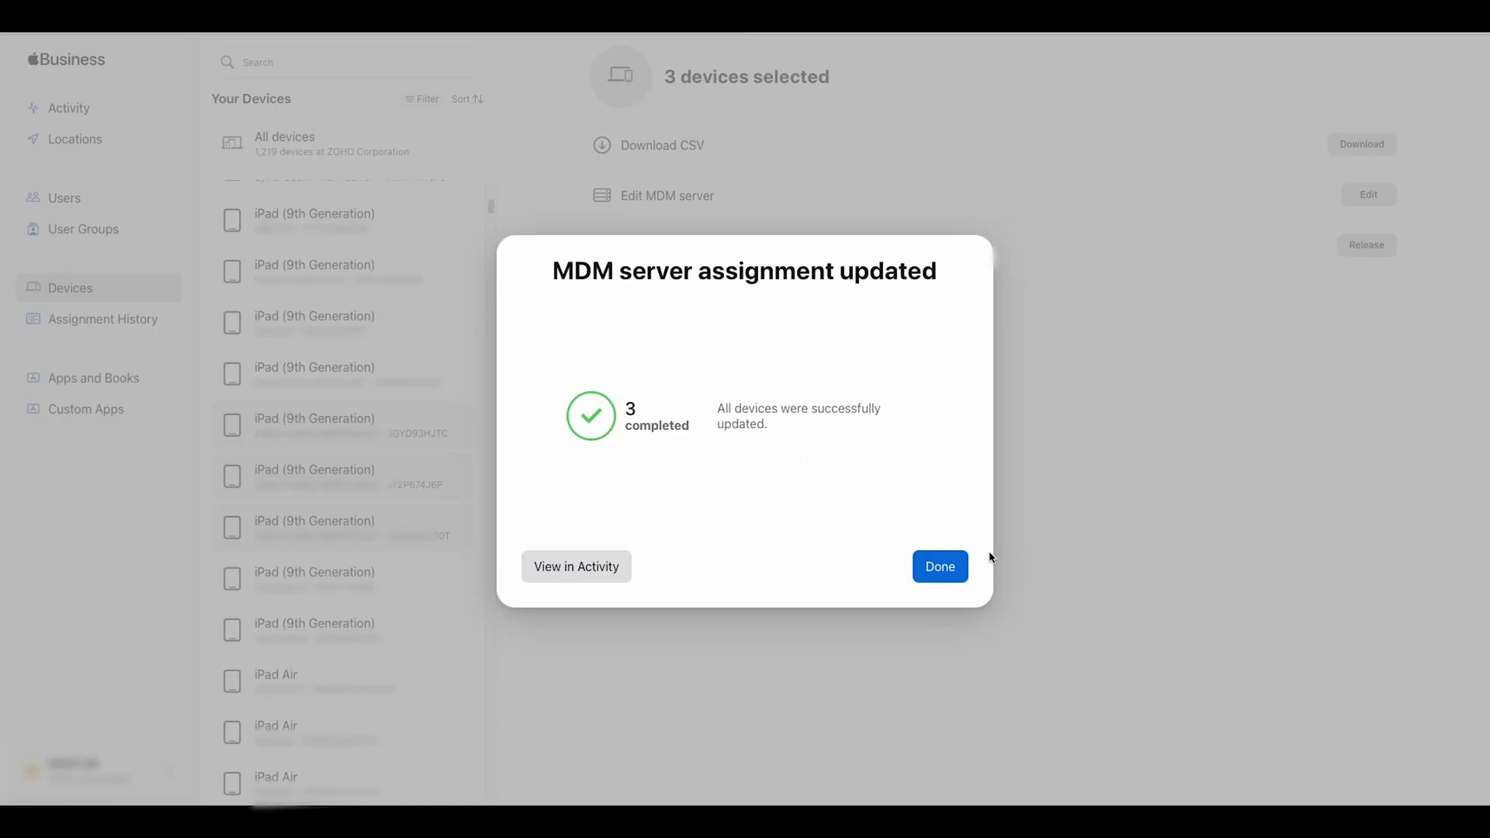
left_click(940, 567)
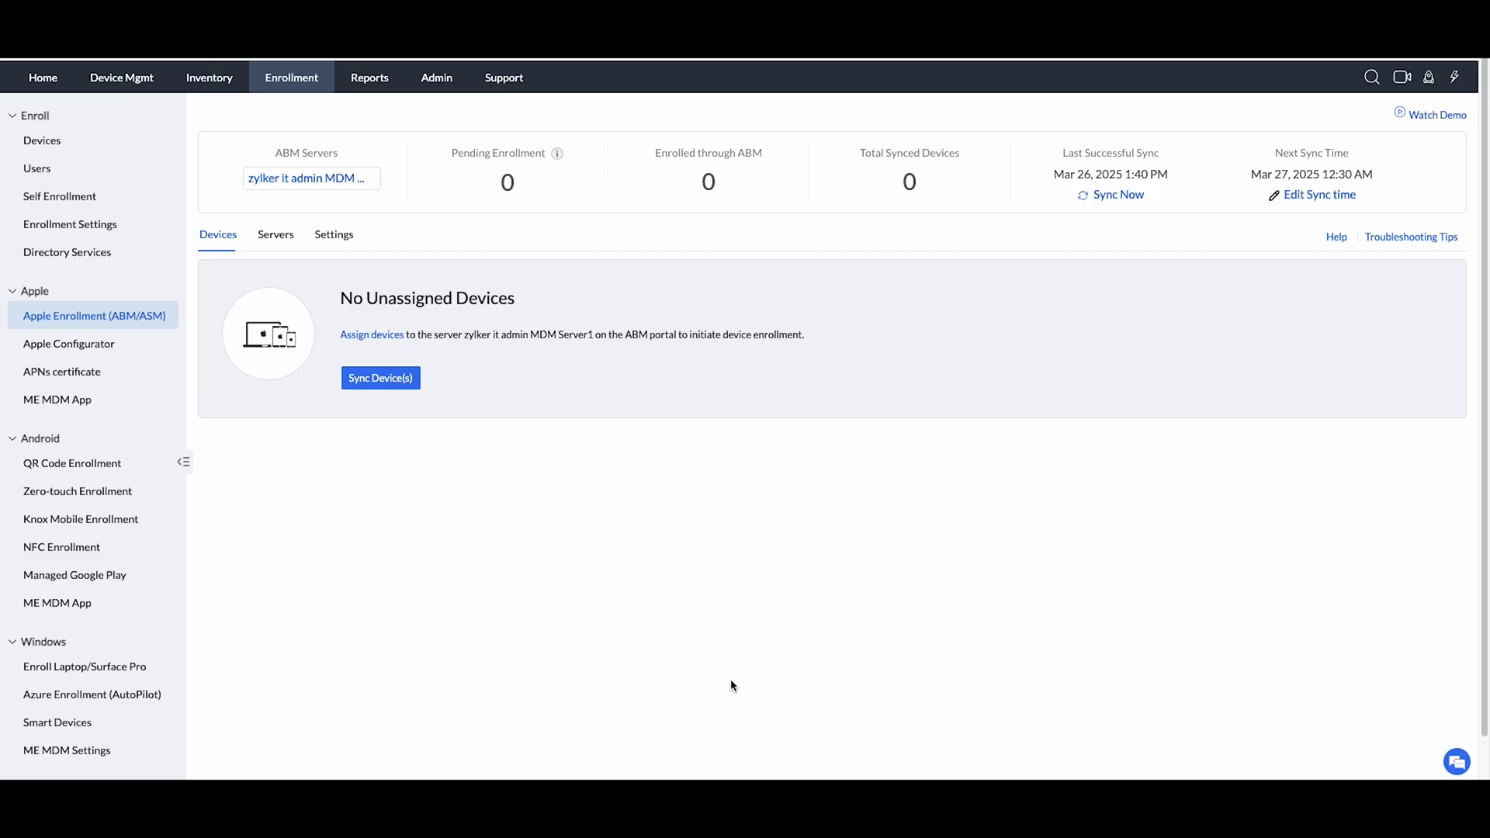
Sync devices from ABM and review the three iPads awaiting activation and user assignment.
left_click(384, 381)
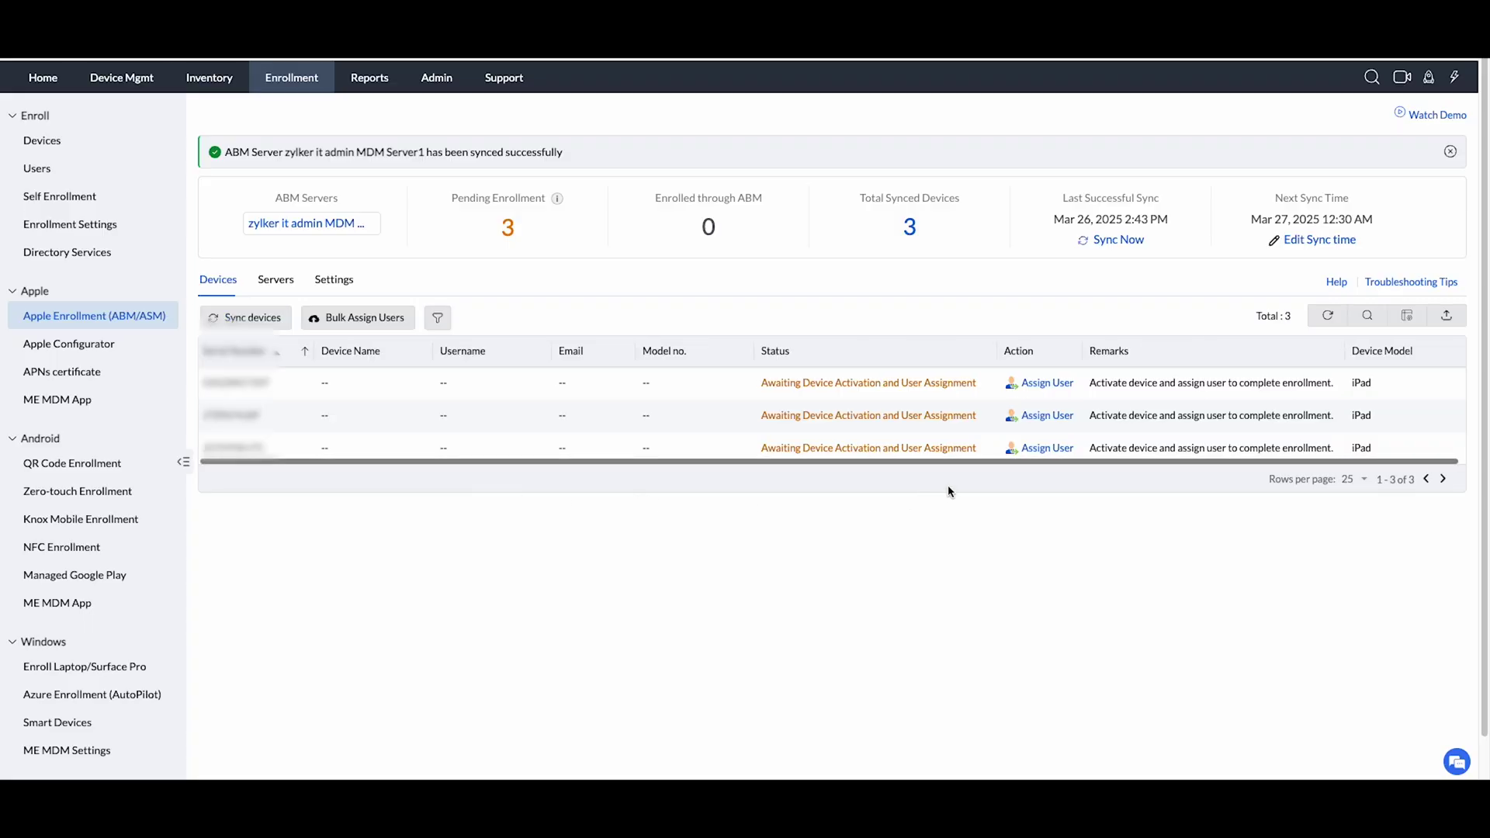
left_click_drag(1001, 460, 1037, 458)
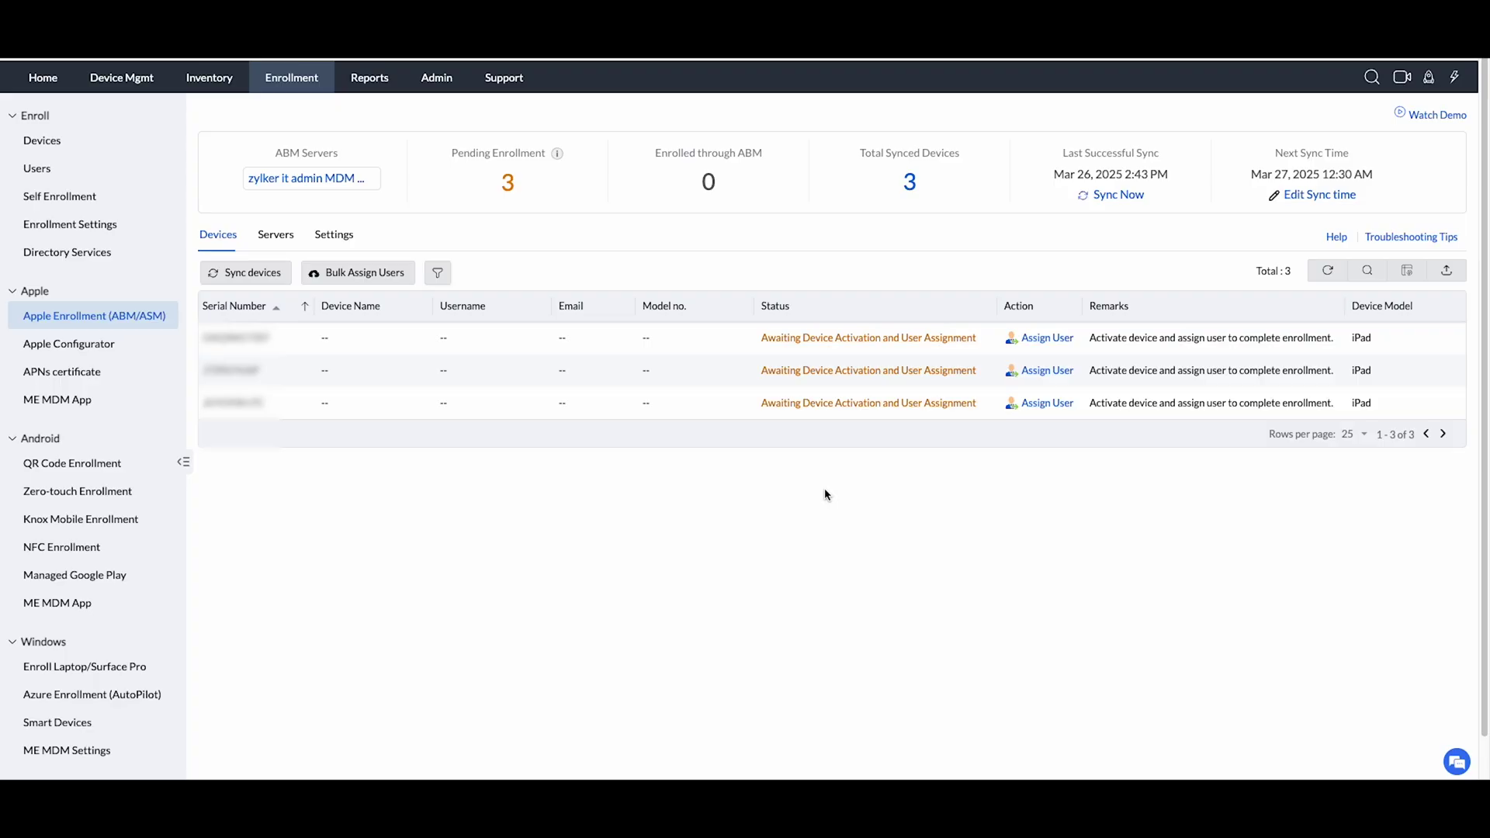
In the ABM Settings, change the daily server sync time from 12:30 AM to 11:00 AM and confirm.
left_click(334, 234)
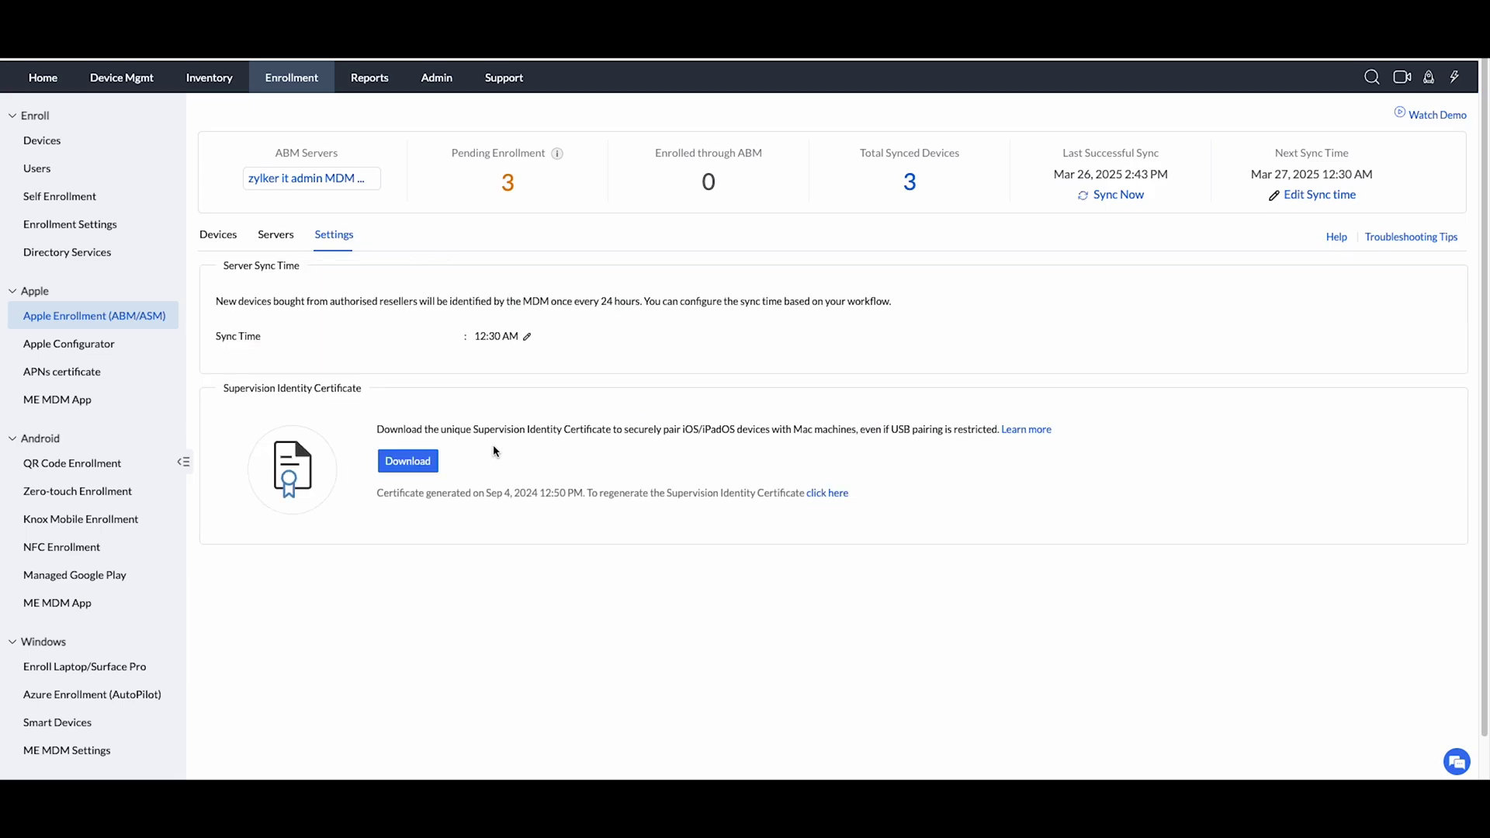
triple_click(482, 335)
left_click(495, 335)
left_click(527, 336)
type("09")
type("01")
left_click(488, 335)
type("11:")
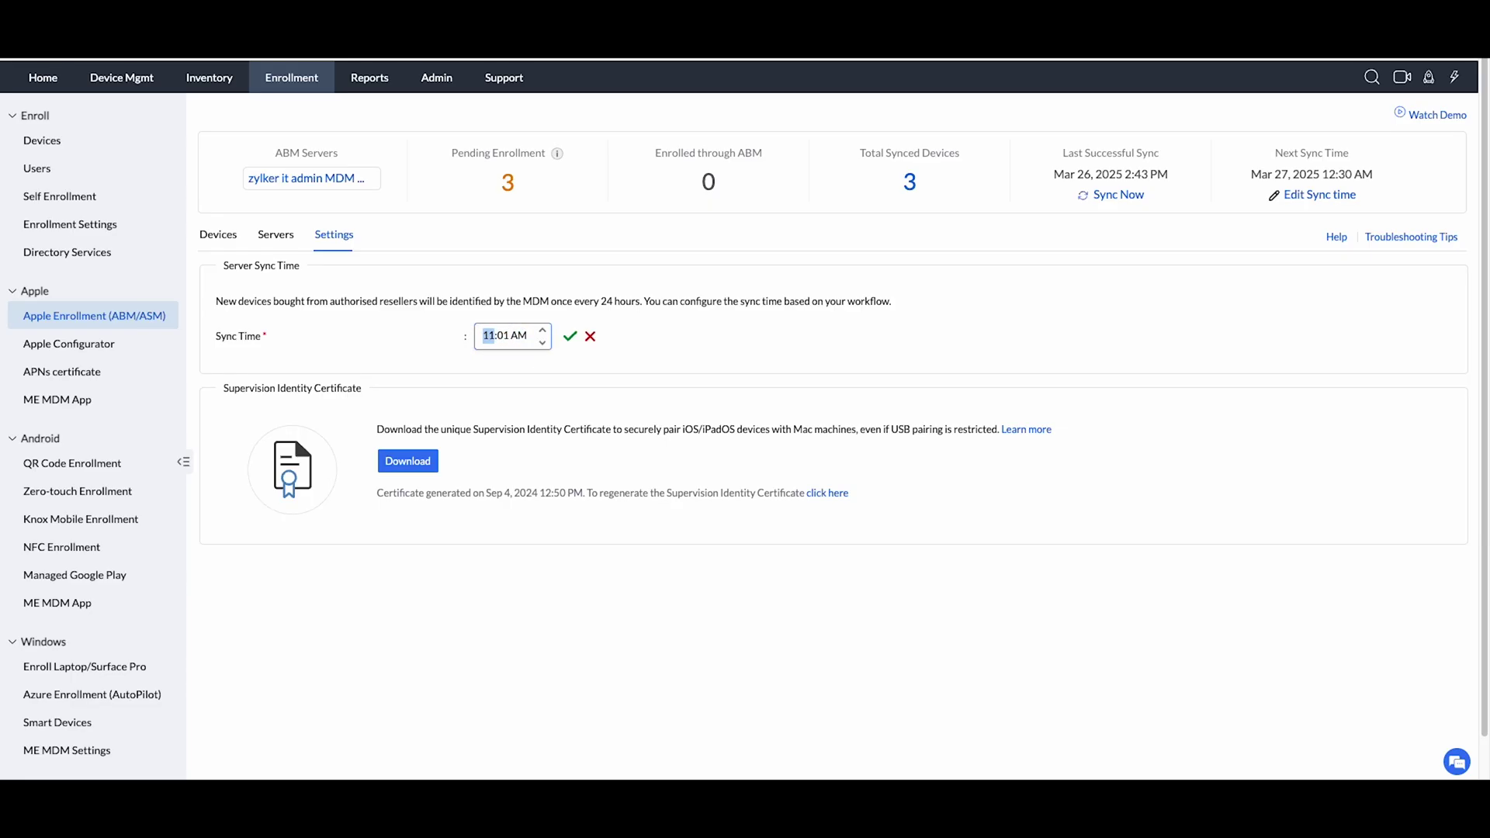
type("00")
left_click(573, 336)
left_click(727, 429)
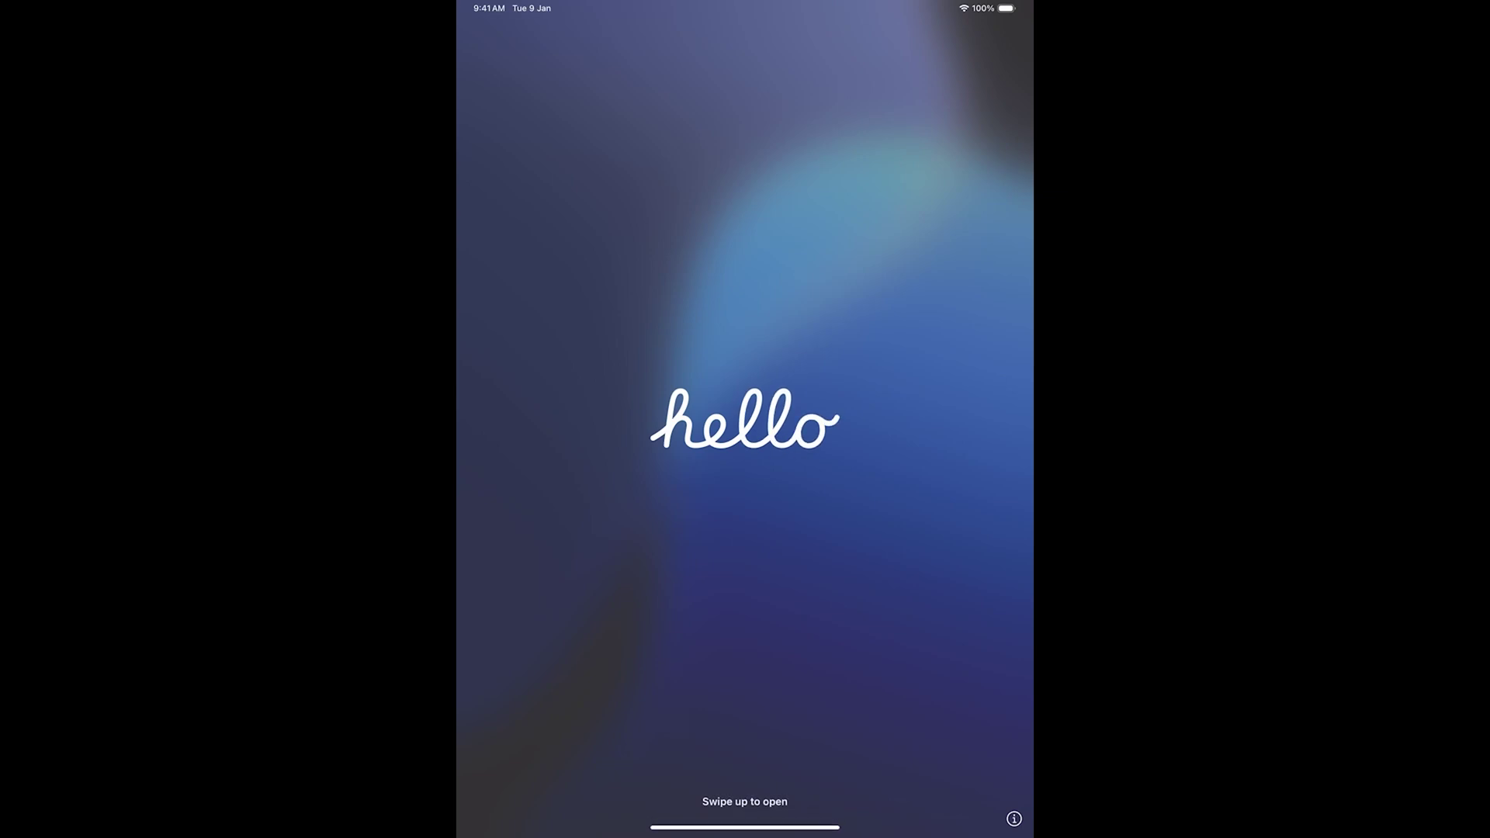
Complete iPad setup in English for India, keeping default keyboards and agreeing to terms.
left_click_drag(745, 829, 745, 544)
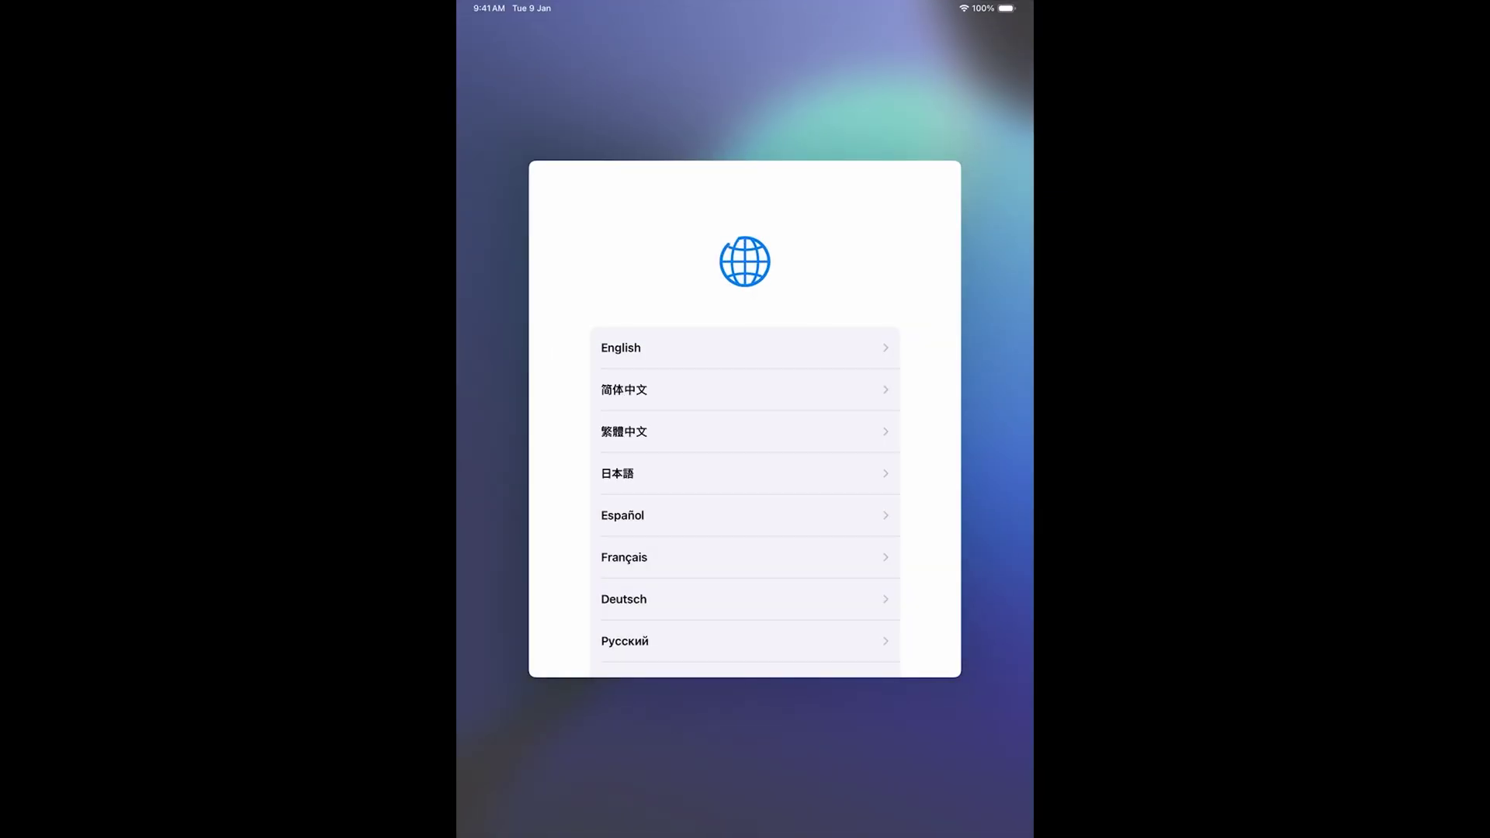
left_click(619, 346)
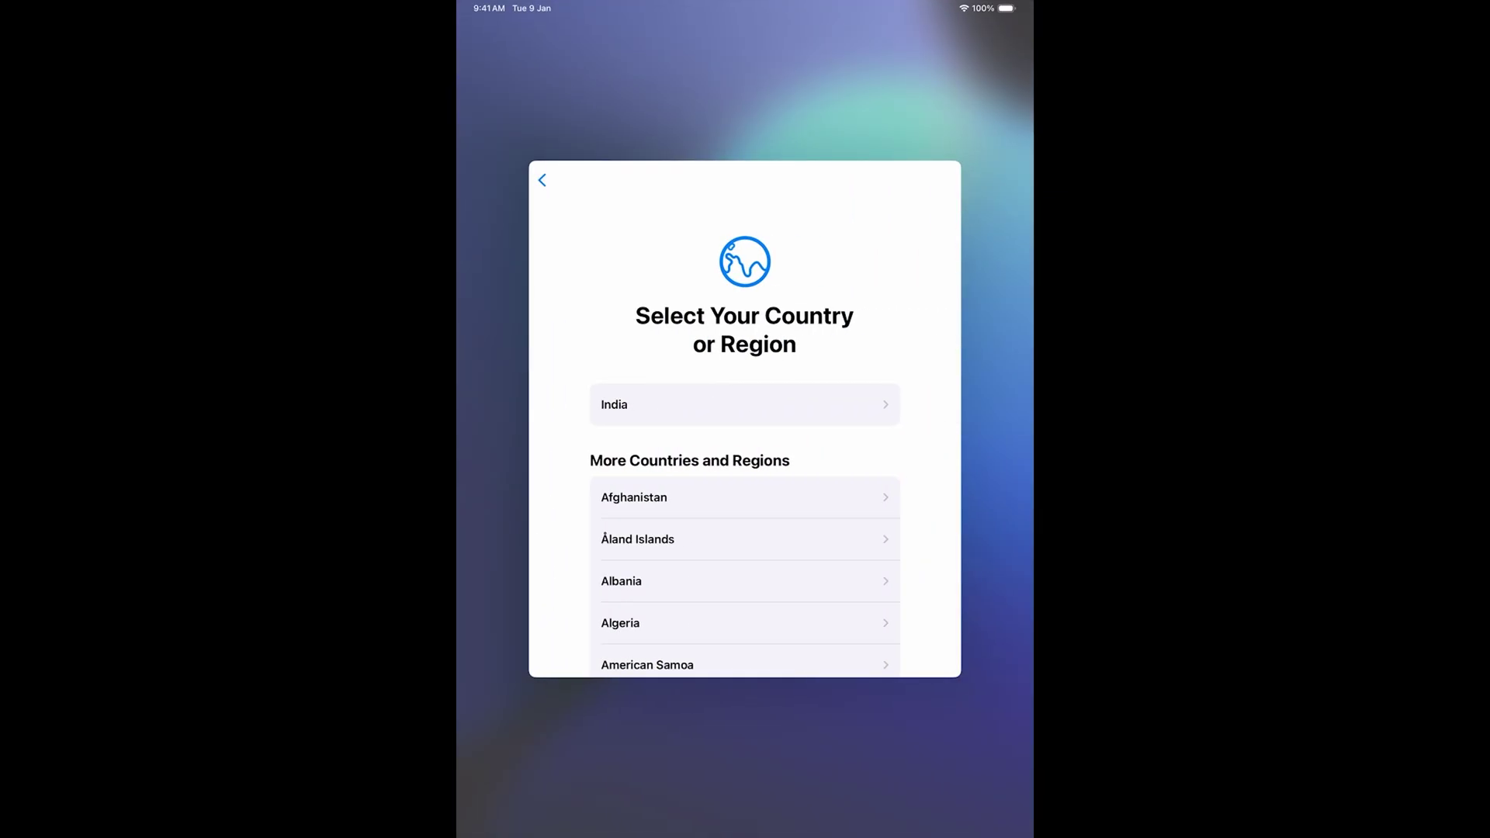
left_click(799, 404)
left_click(745, 618)
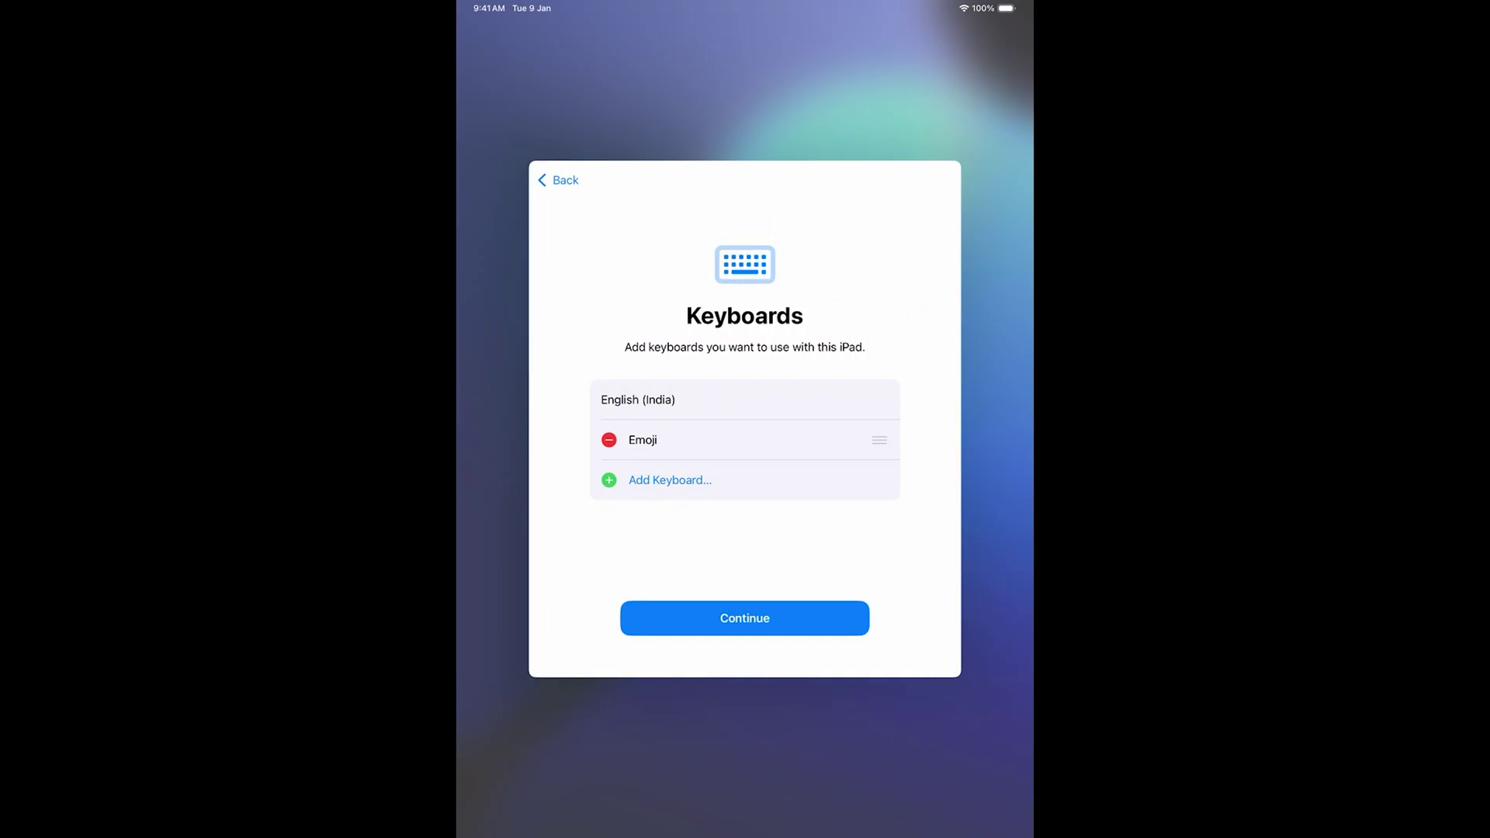
left_click(745, 618)
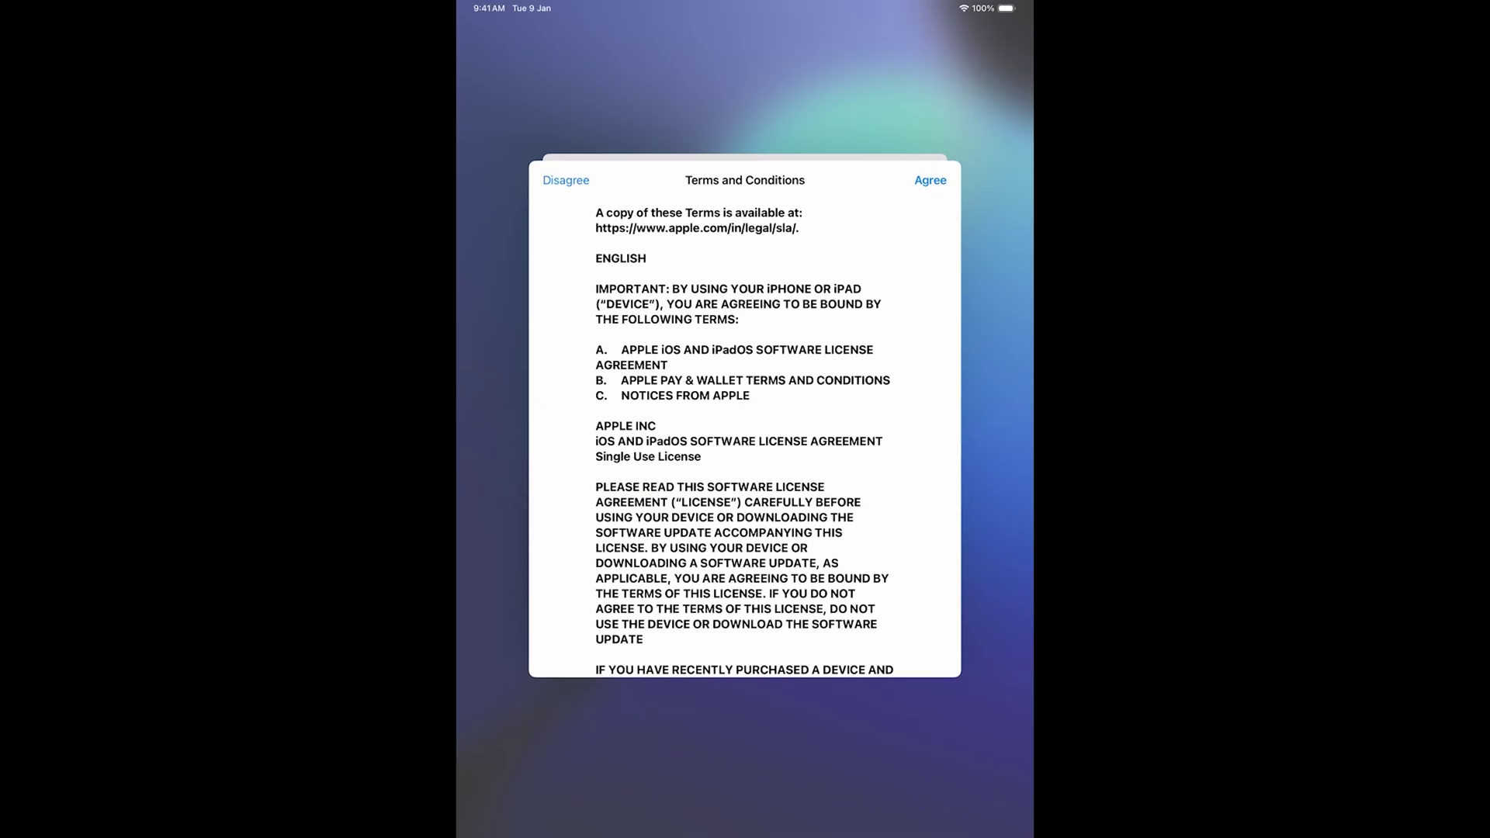
left_click(930, 180)
left_click(798, 450)
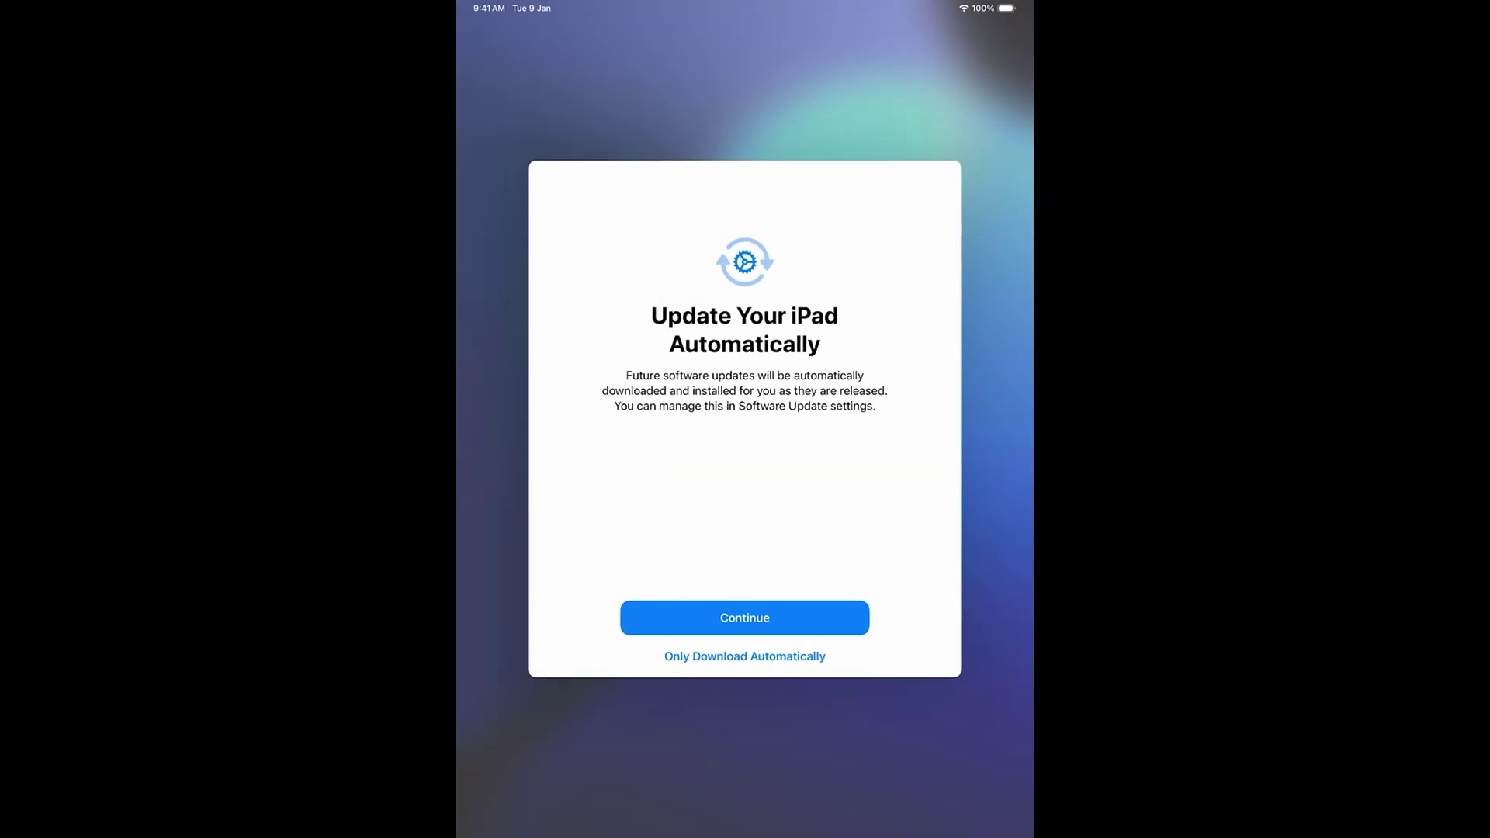
left_click(745, 617)
left_click(744, 613)
Check the MDM Profile details under VPN & Device Management, then return home.
left_click(801, 664)
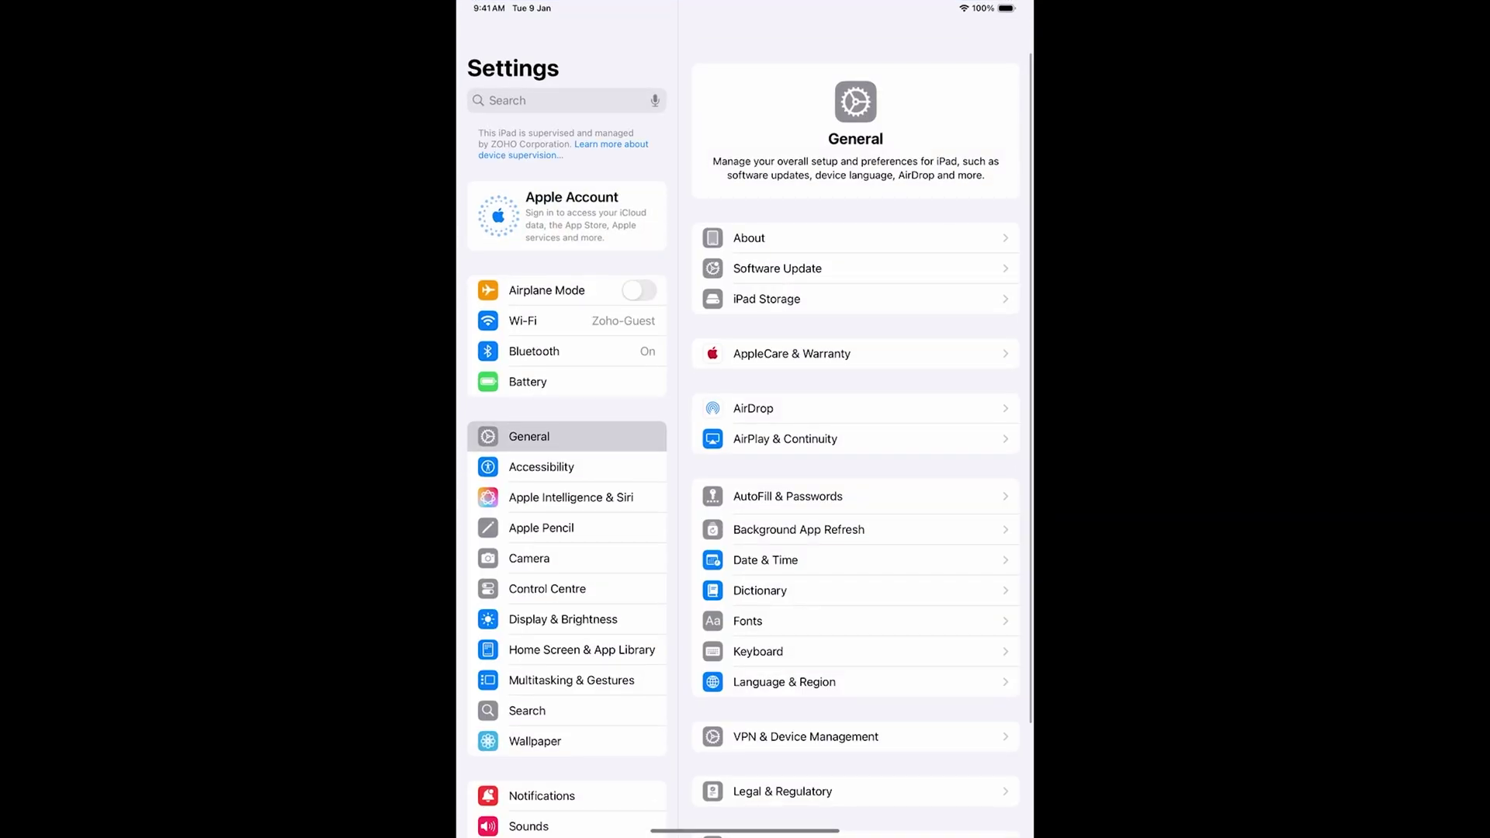
left_click(798, 734)
left_click(854, 152)
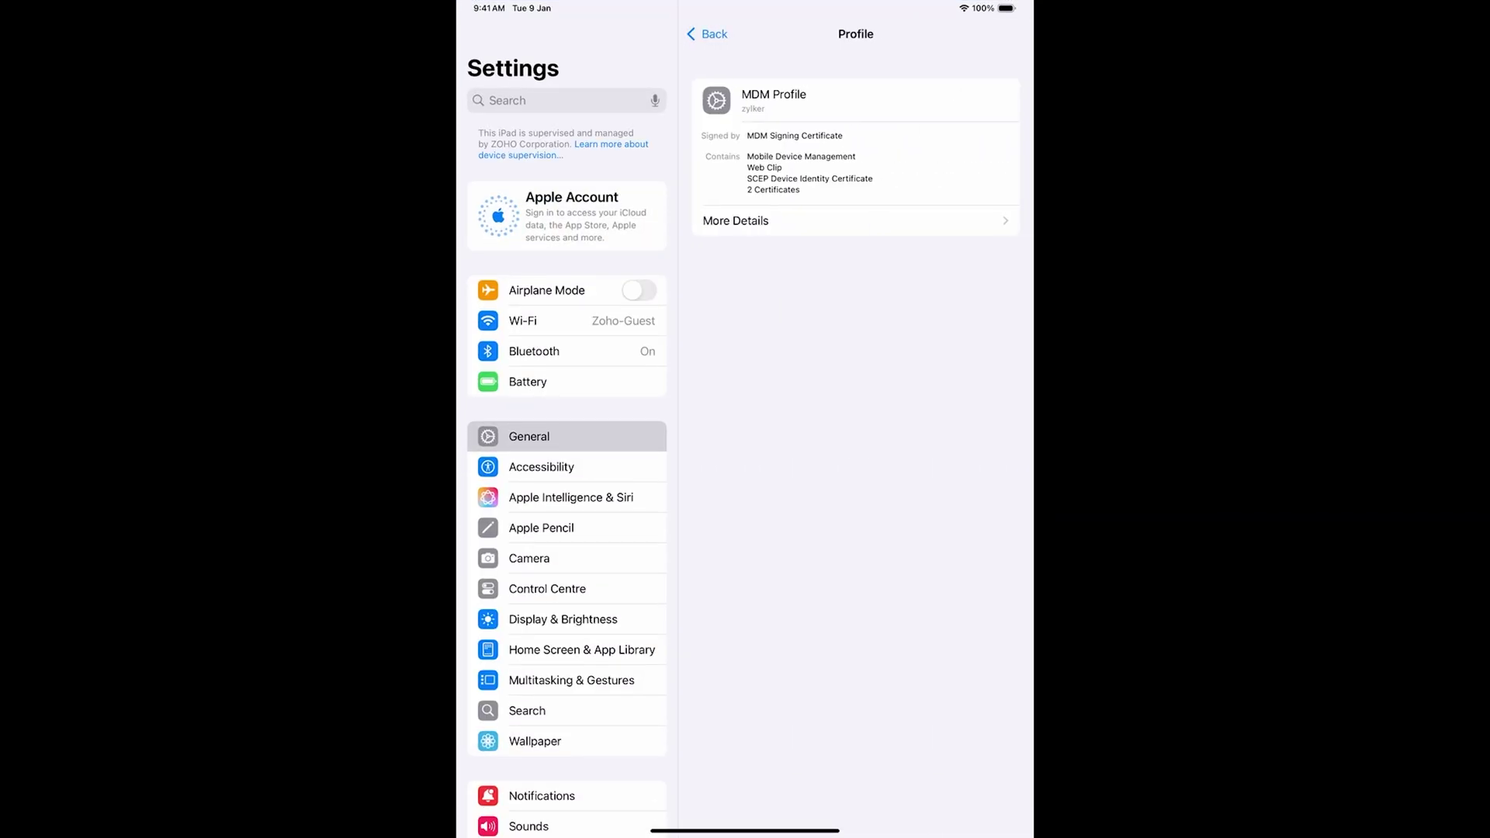
left_click(736, 220)
left_click(708, 32)
key("super+h")
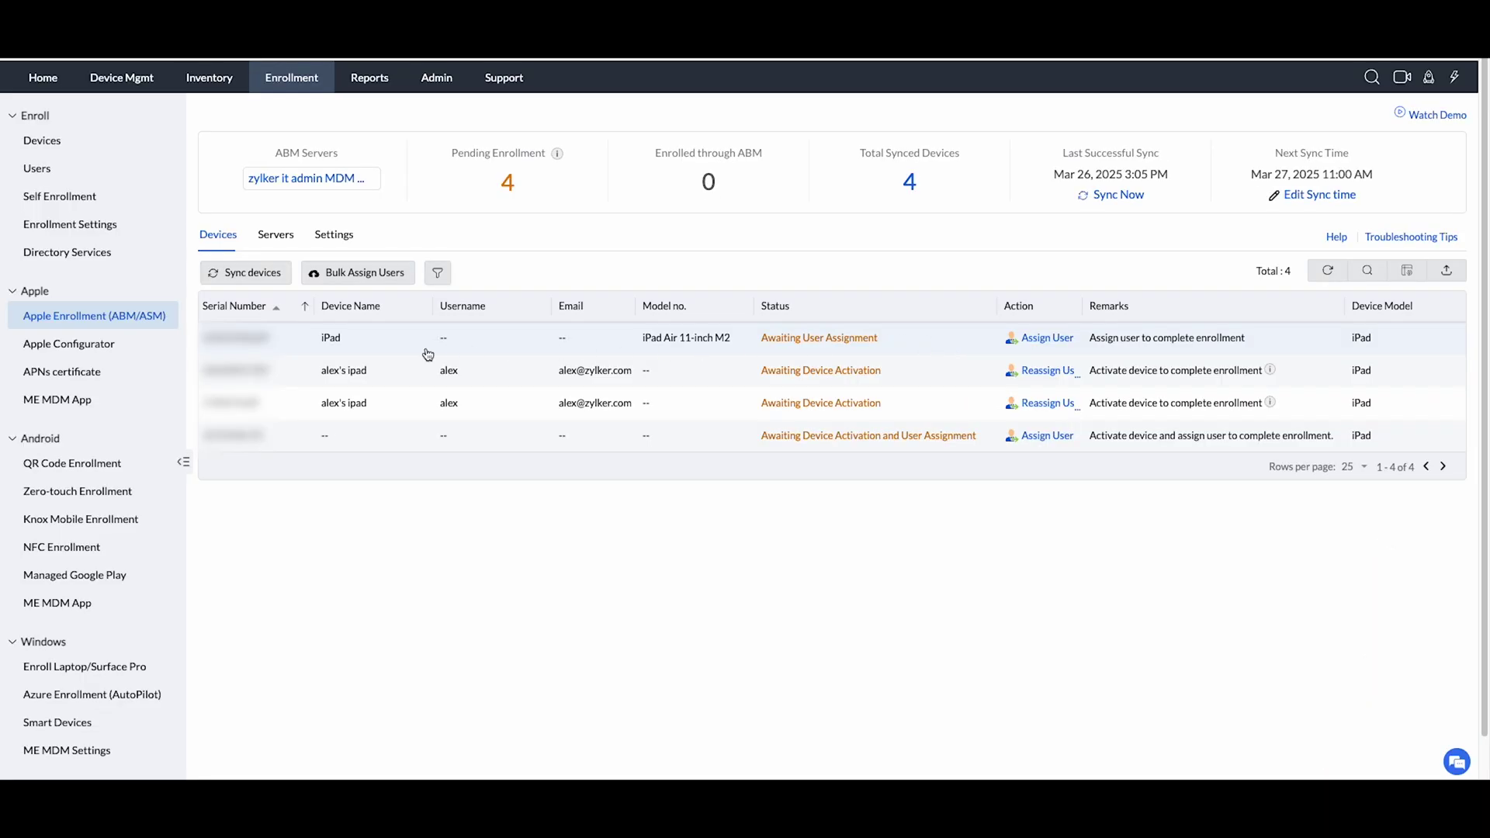
Start assigning the iPad Air and select the matching user from the user list.
left_click(1040, 341)
left_click(761, 346)
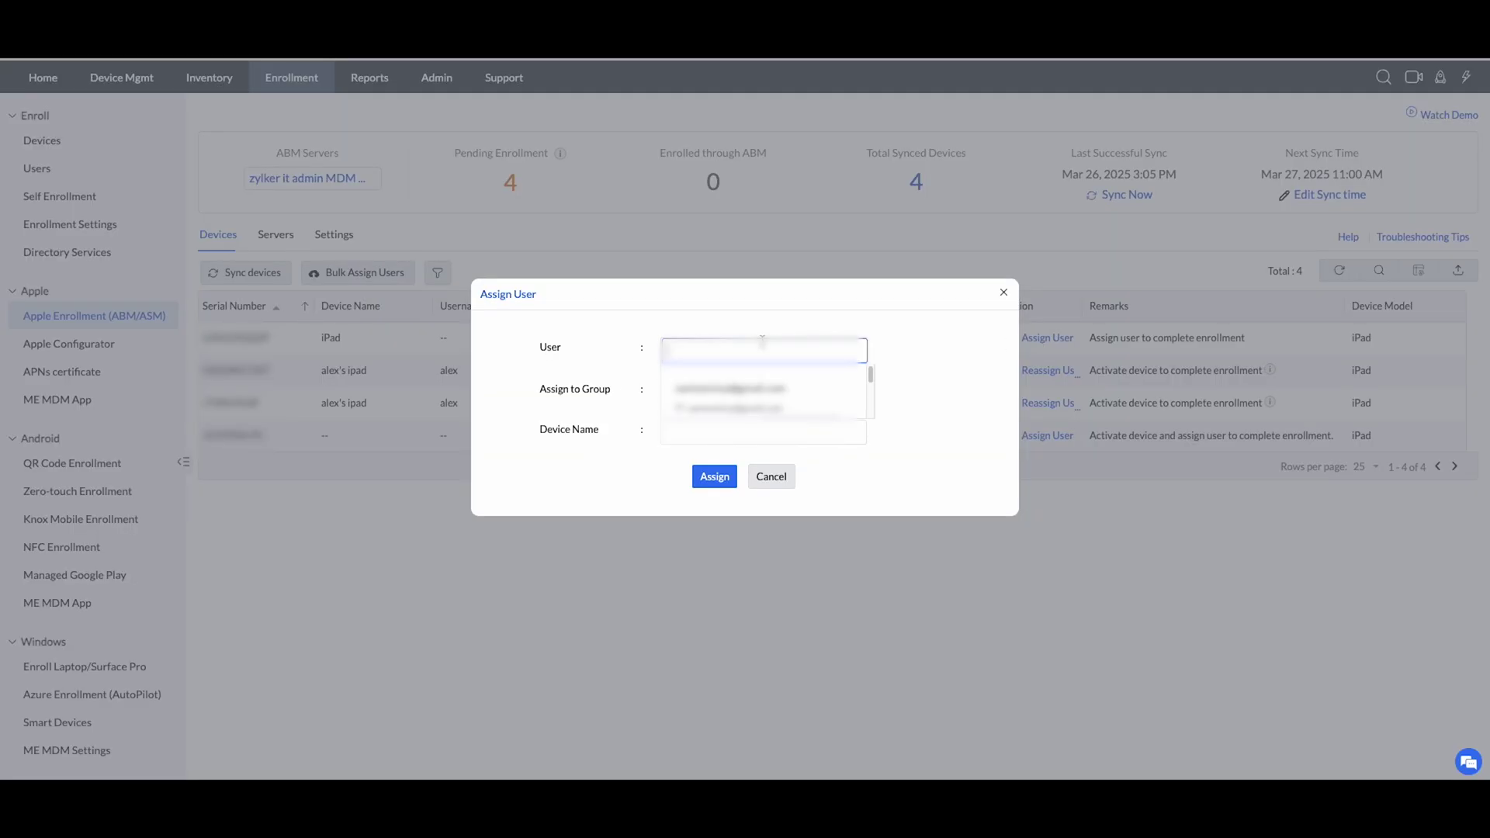
type("andre")
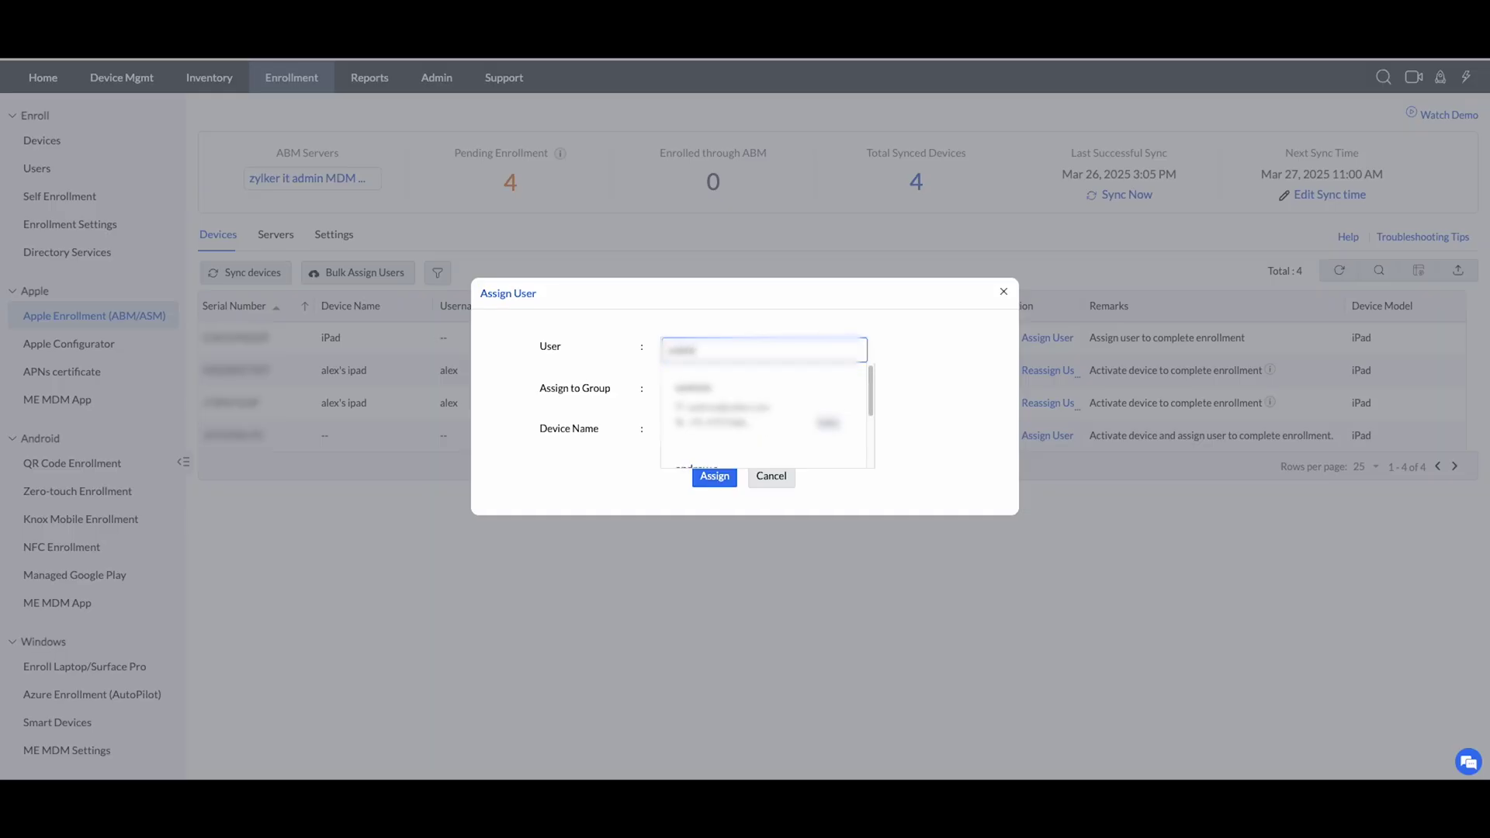
left_click(718, 405)
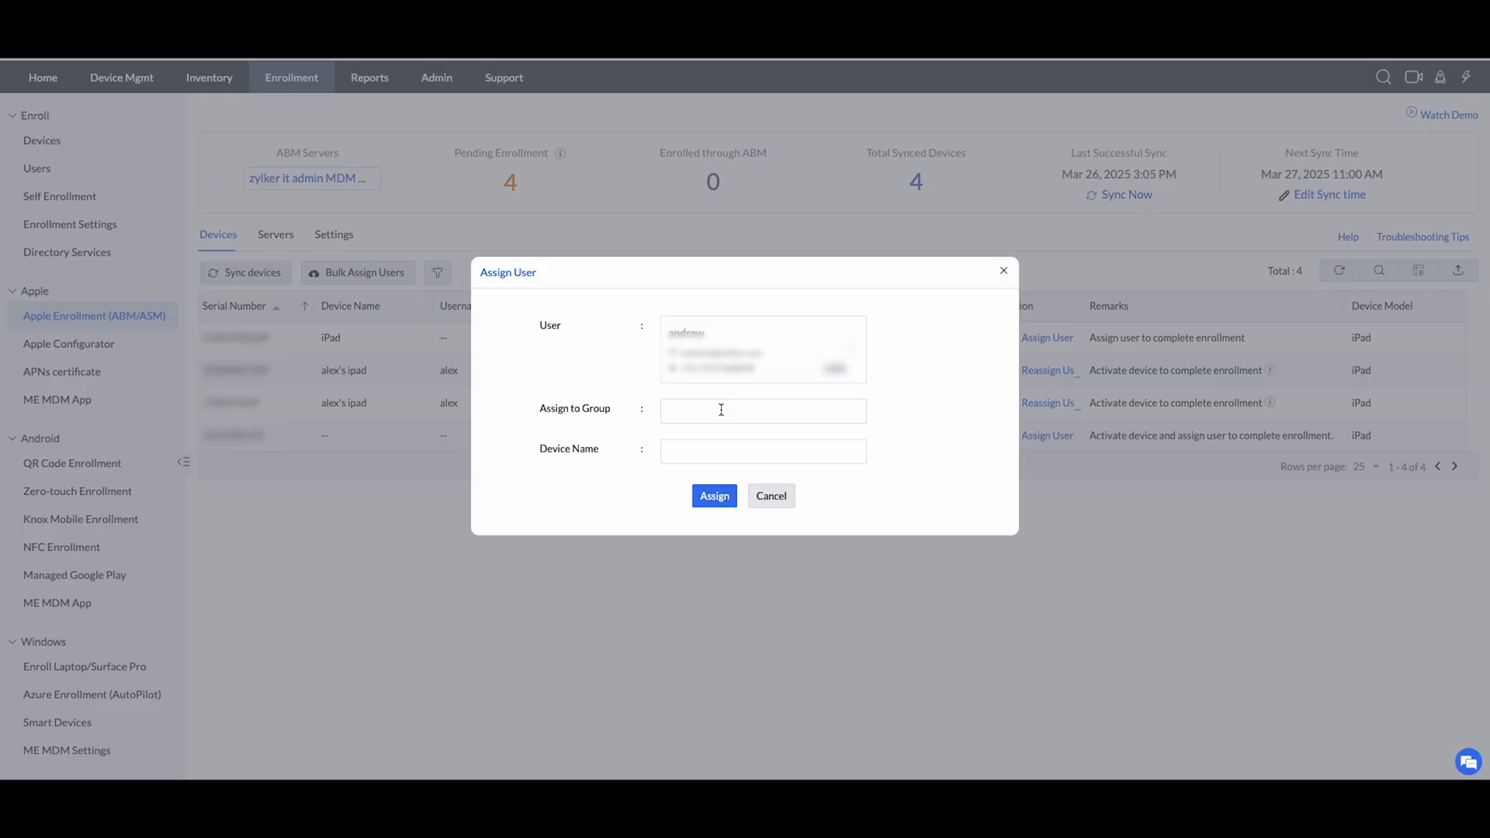
Add the iPad Air to the ipads group.
left_click(721, 410)
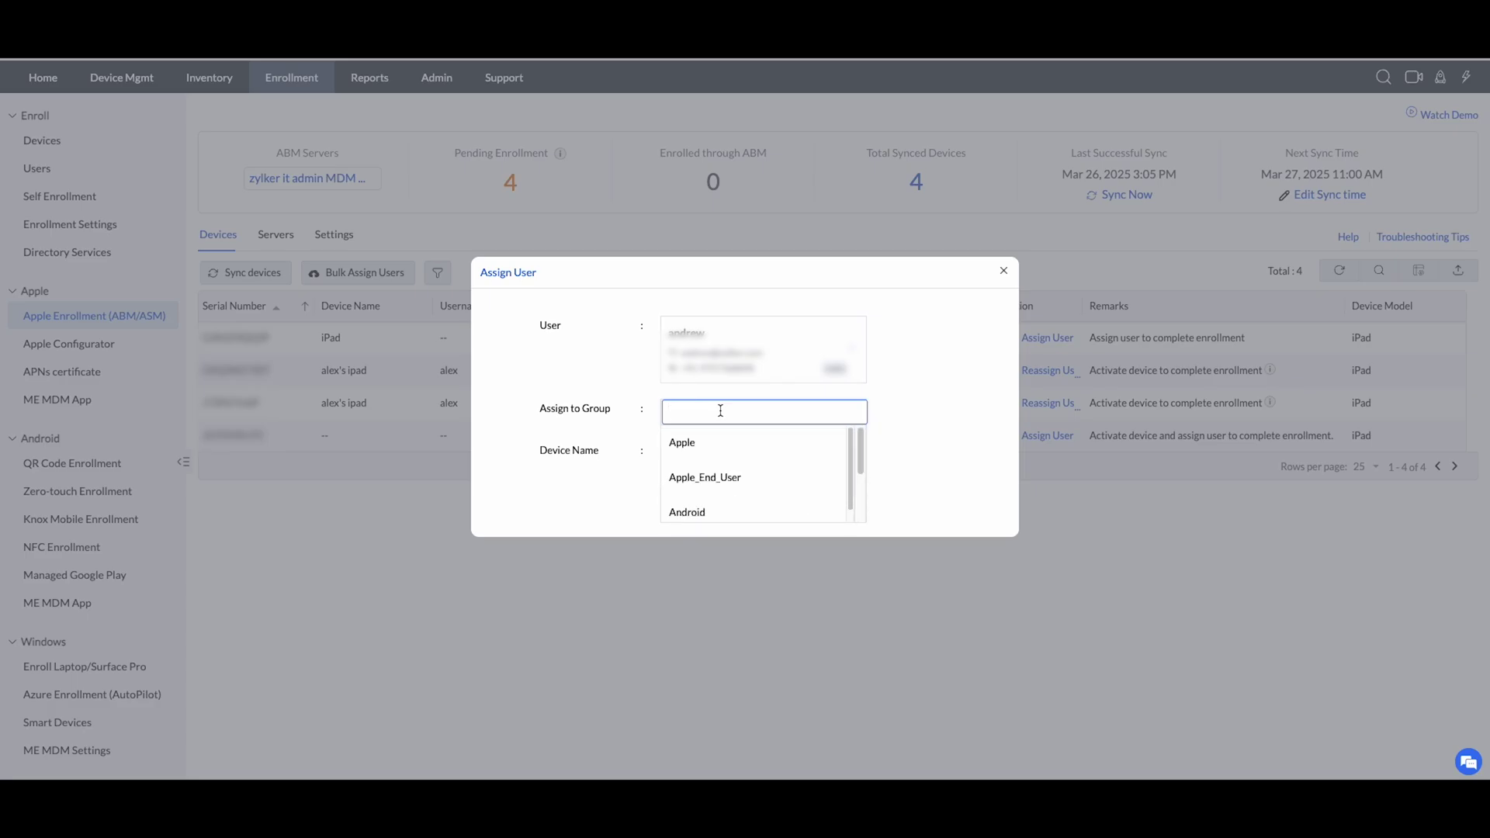
scroll(707, 478, "down", 3)
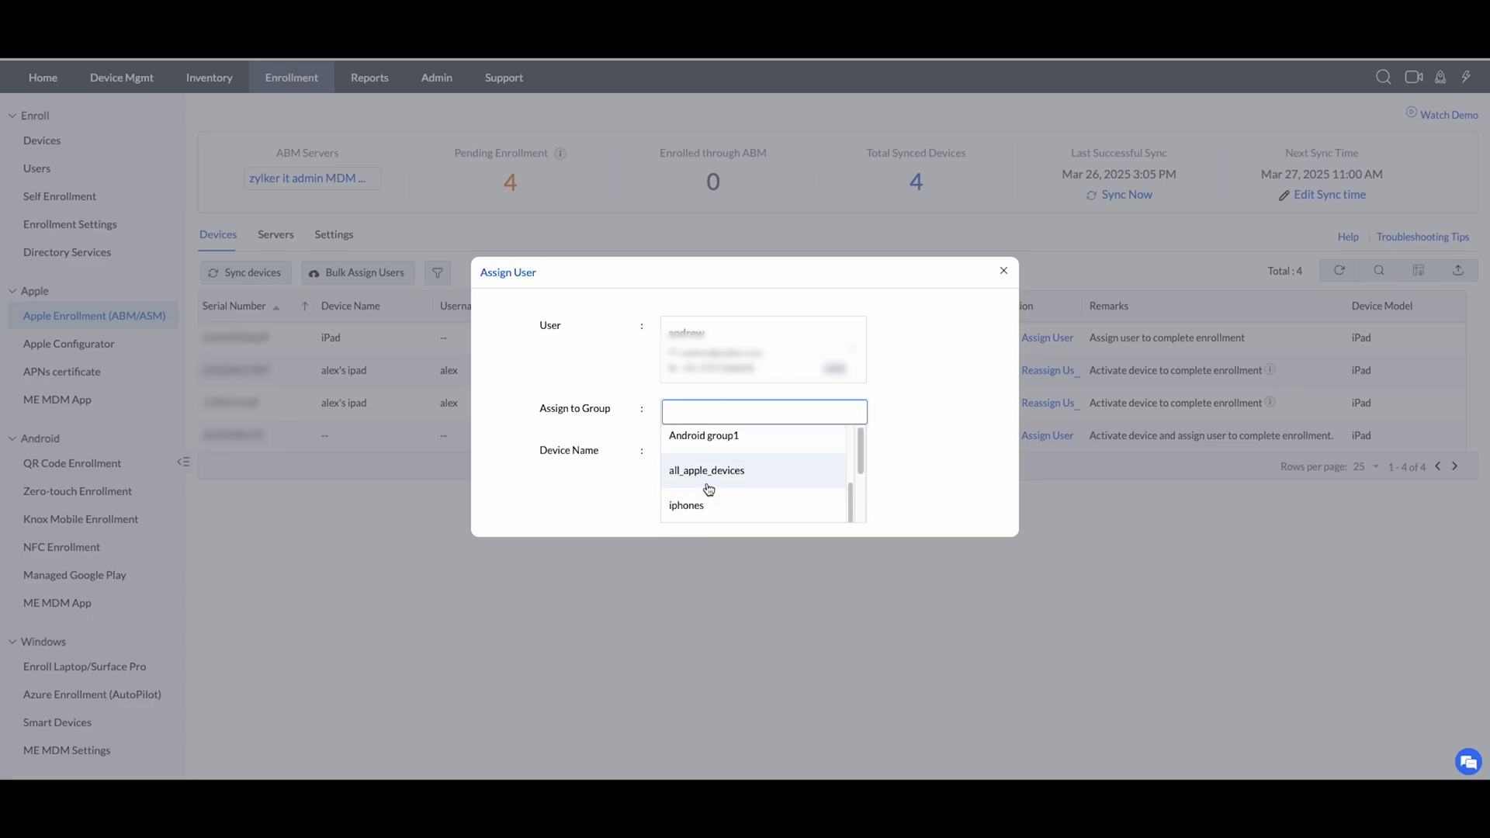
scroll(707, 489, "up", 2)
scroll(706, 497, "down", 4)
left_click(706, 487)
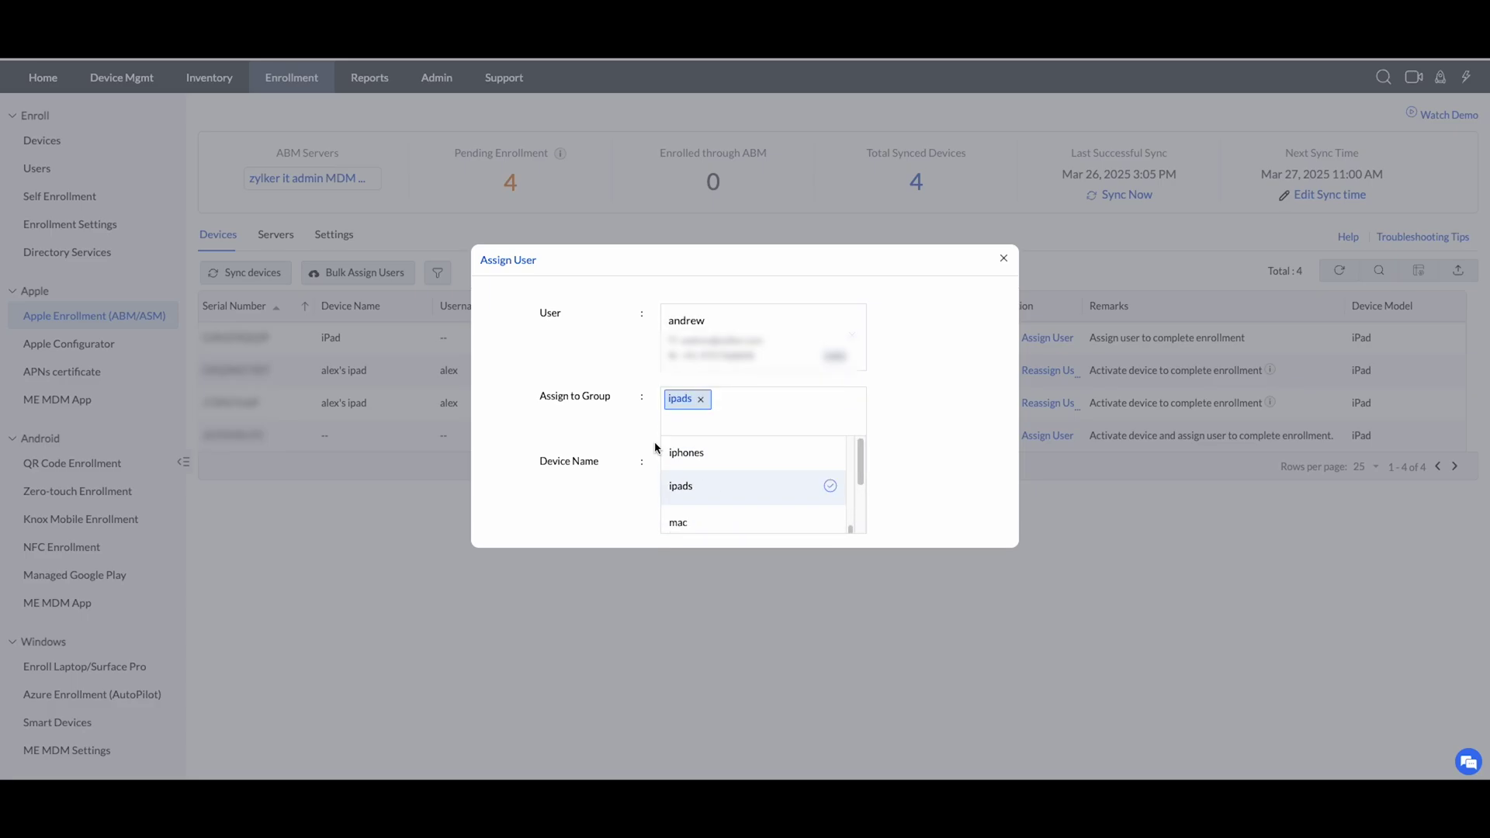
left_click(635, 461)
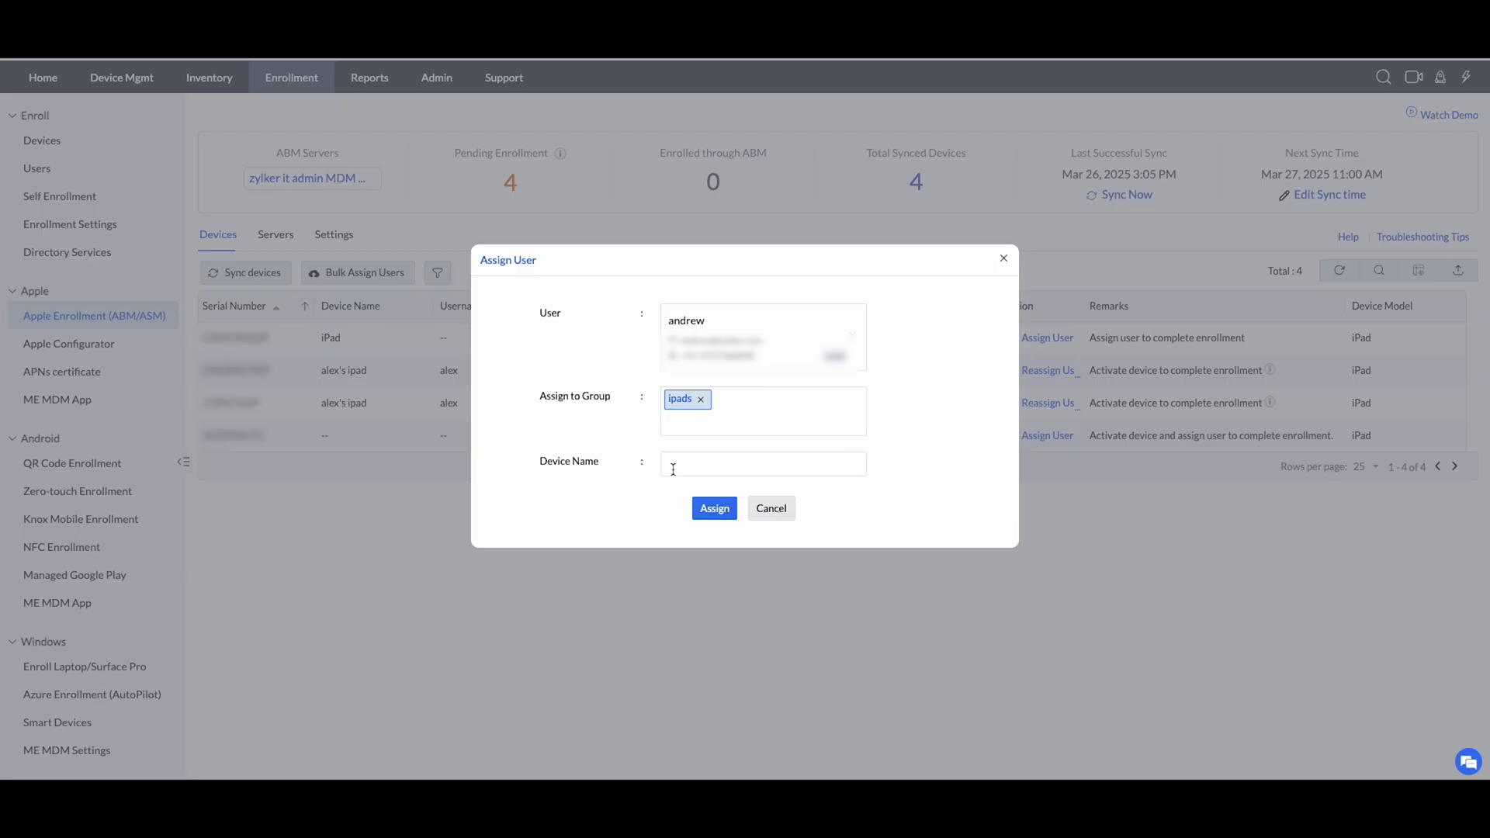
left_click(669, 433)
Name the device as the user's iPad and submit the assignment.
left_click(694, 461)
type("andrew's ipad")
left_click(715, 509)
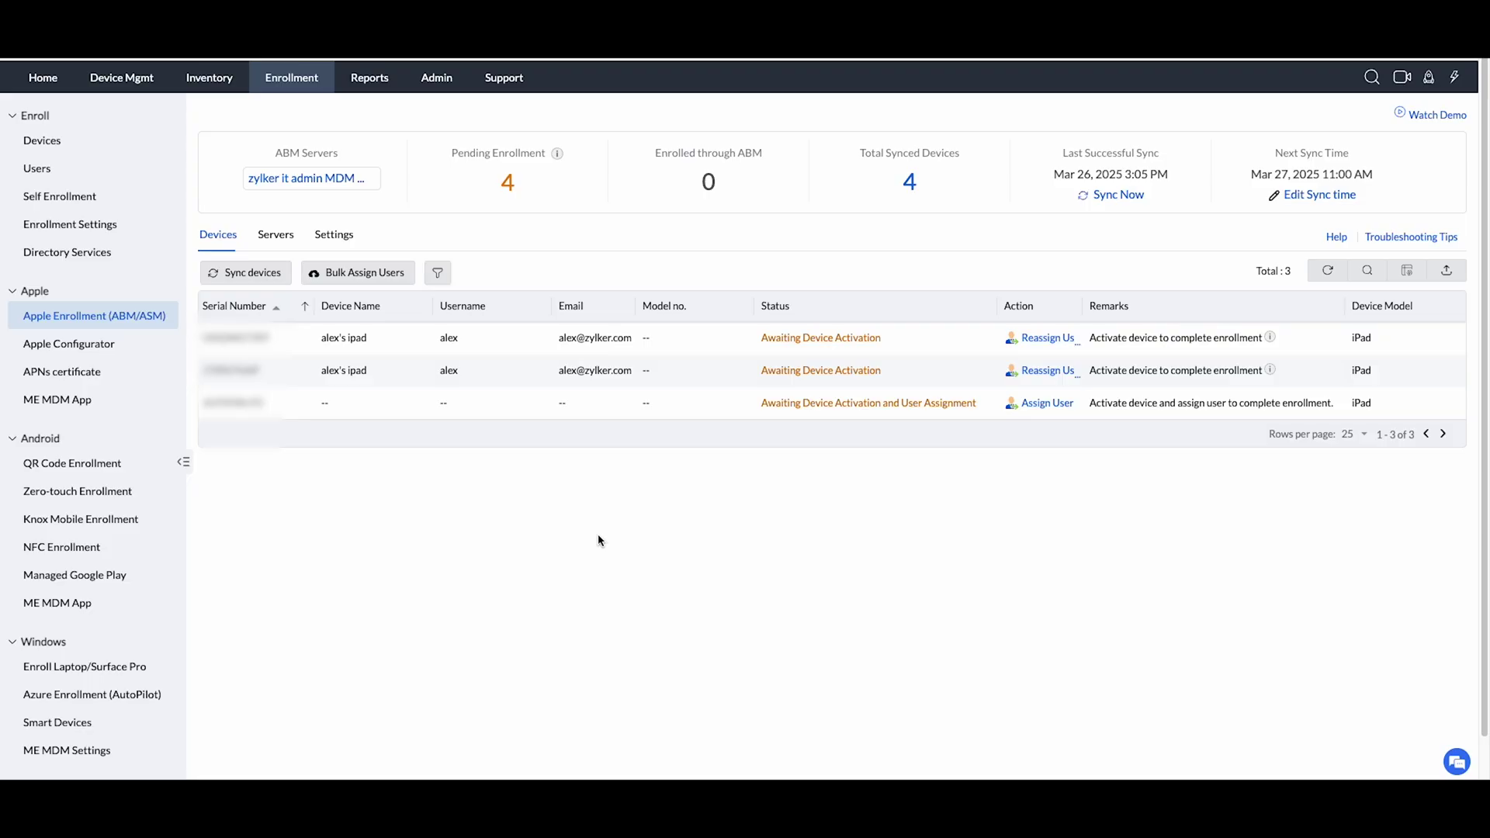
Resync with ABM, list the ABM-enrolled devices, and open the iPad Air's inventory details.
left_click(233, 275)
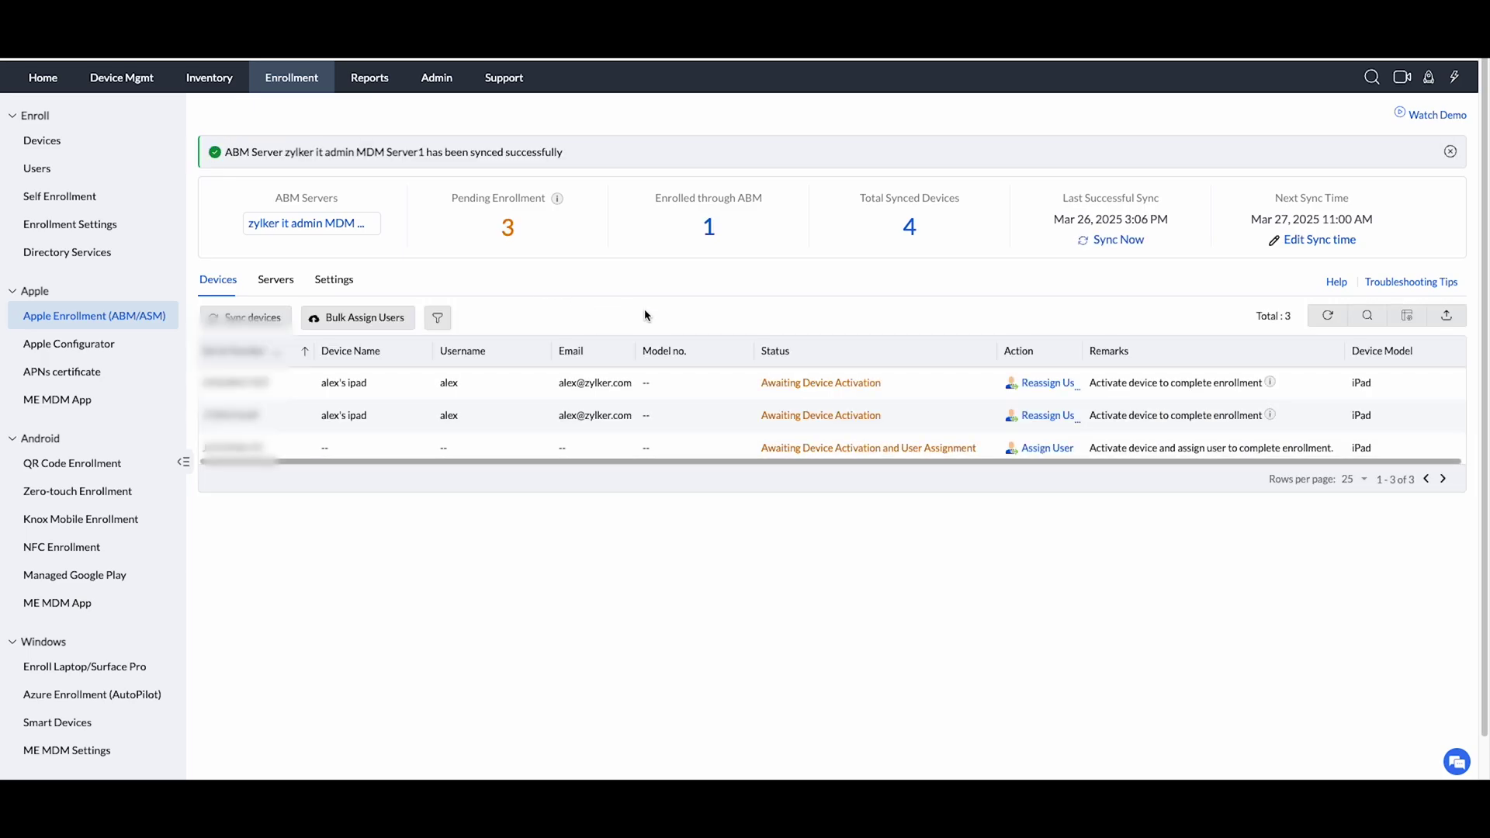
left_click(711, 231)
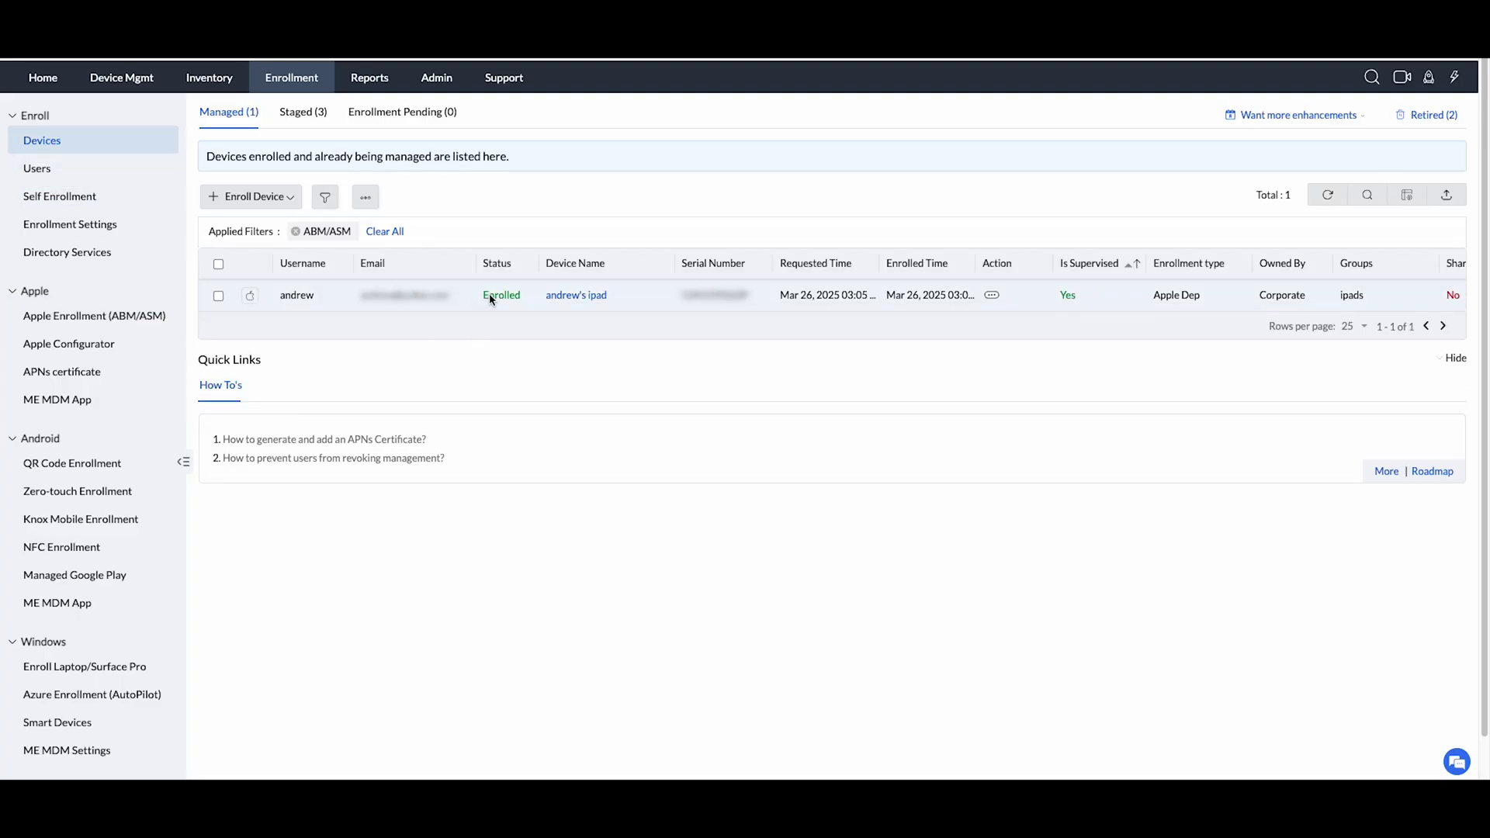
left_click(578, 296)
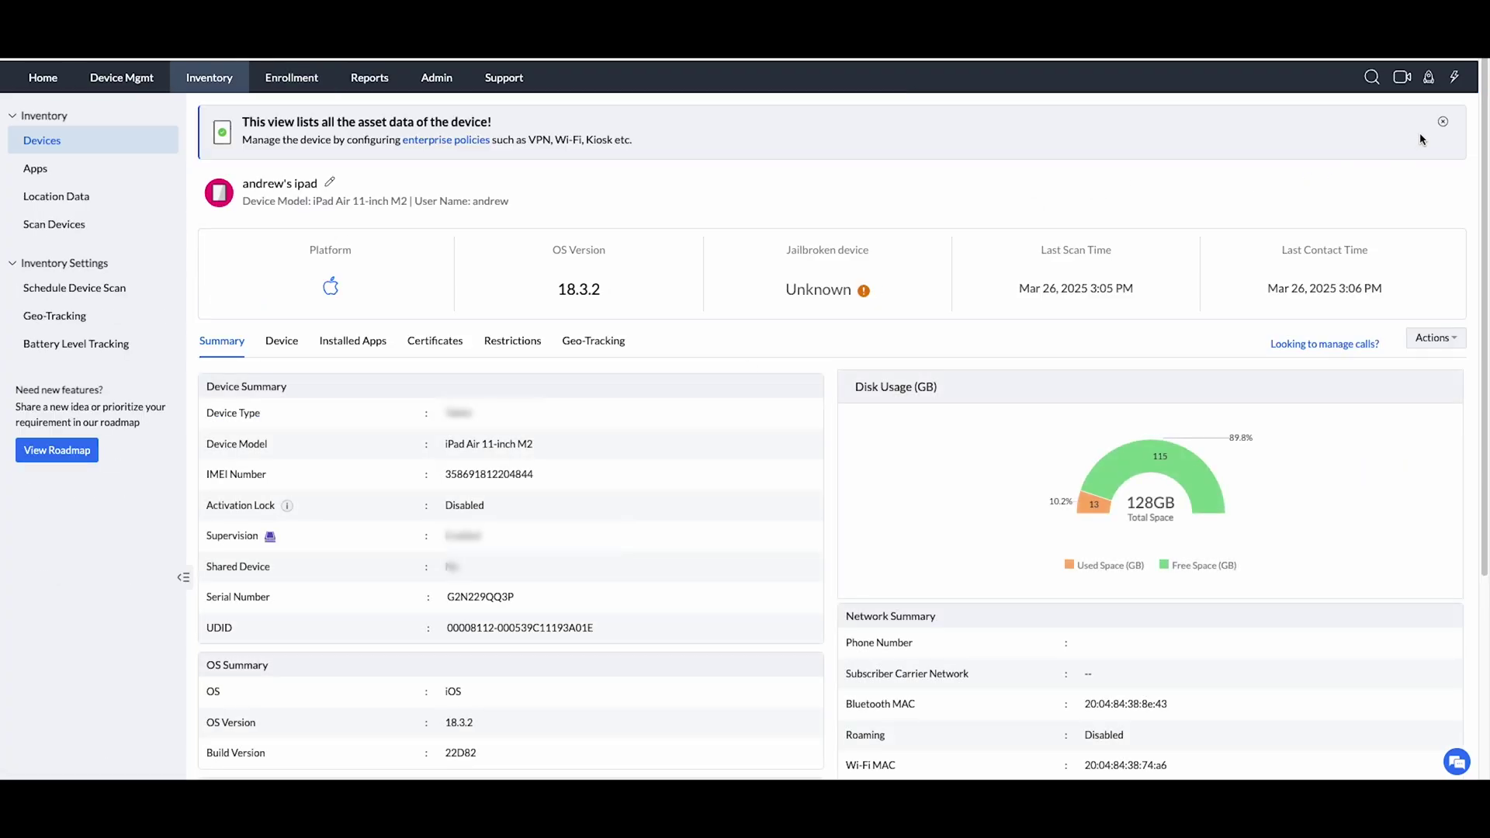